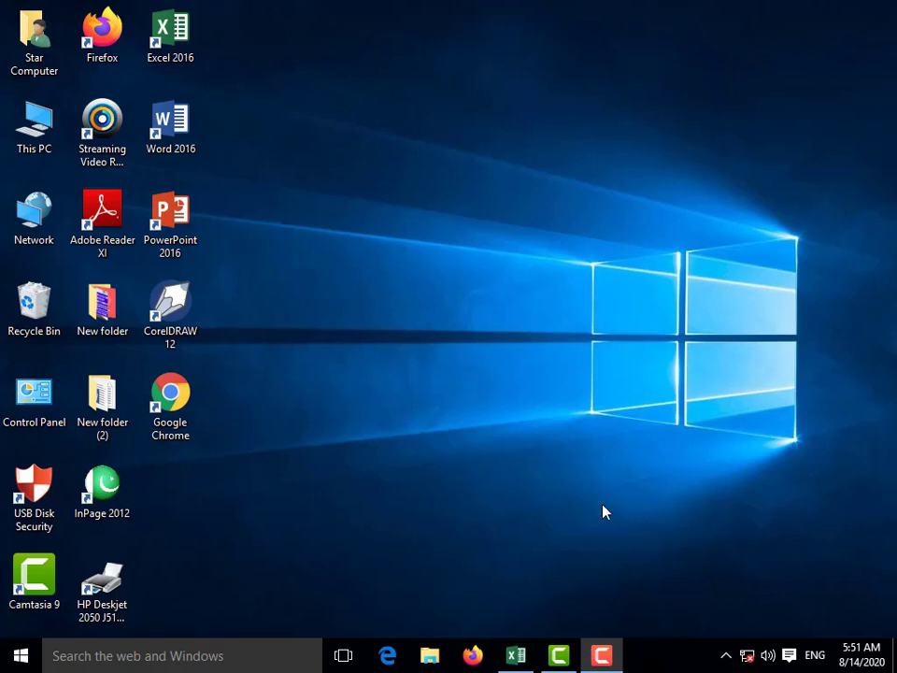
- Restore the blank Book1 Excel workbook window from the taskbar
mouse_move(544, 659)
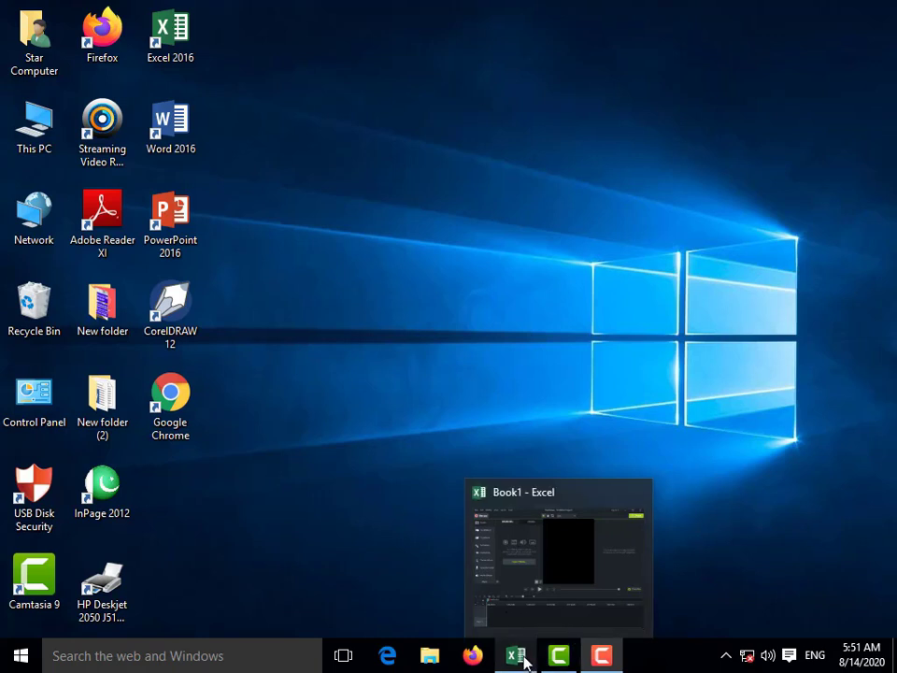
click(524, 657)
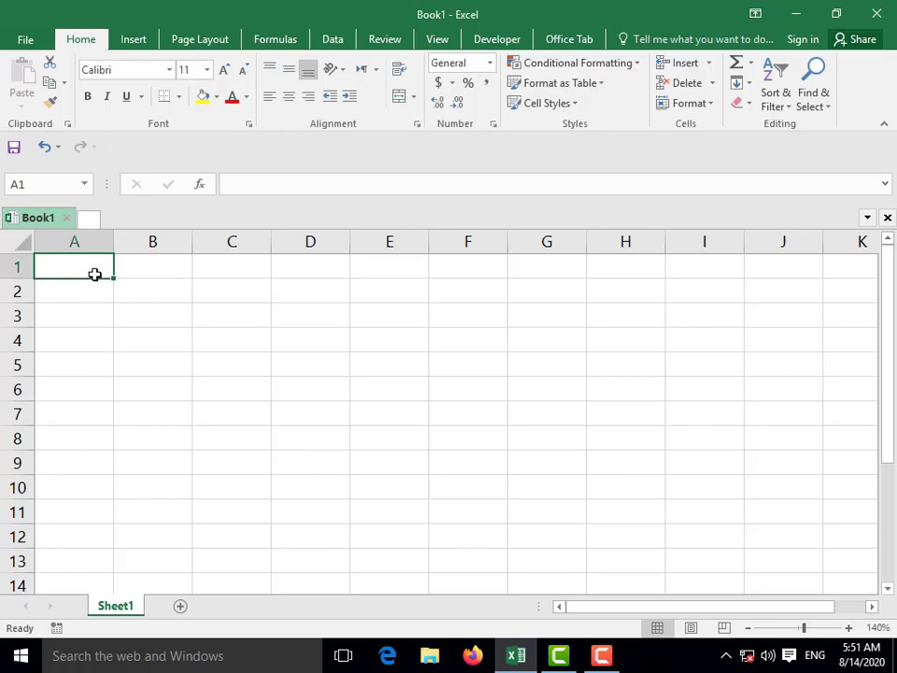
- Enter SG in A1, copy it across A1:D8, and clear the copy marquee
text(SG)
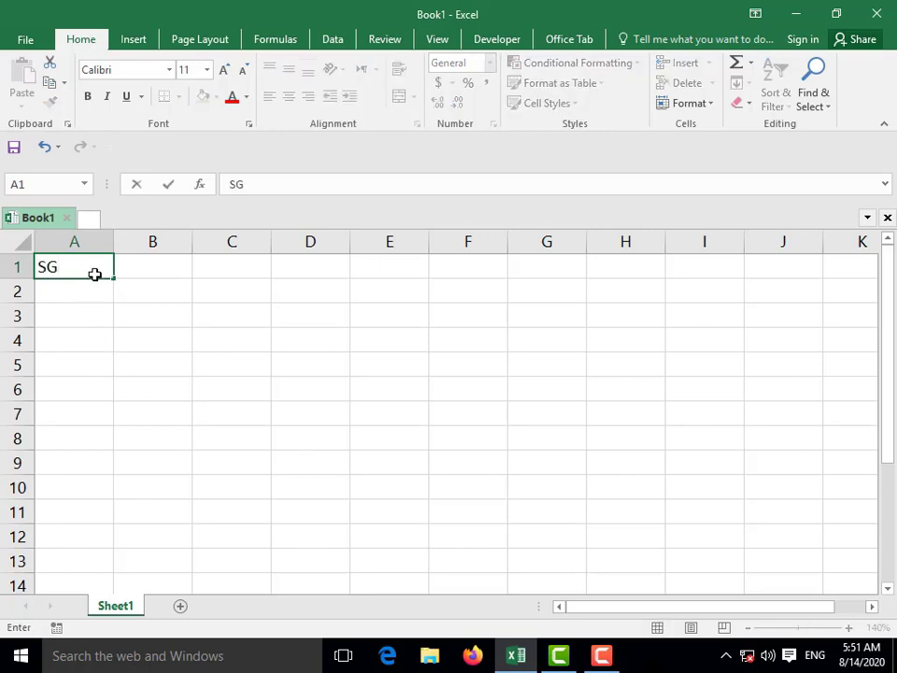
click(135, 295)
click(71, 270)
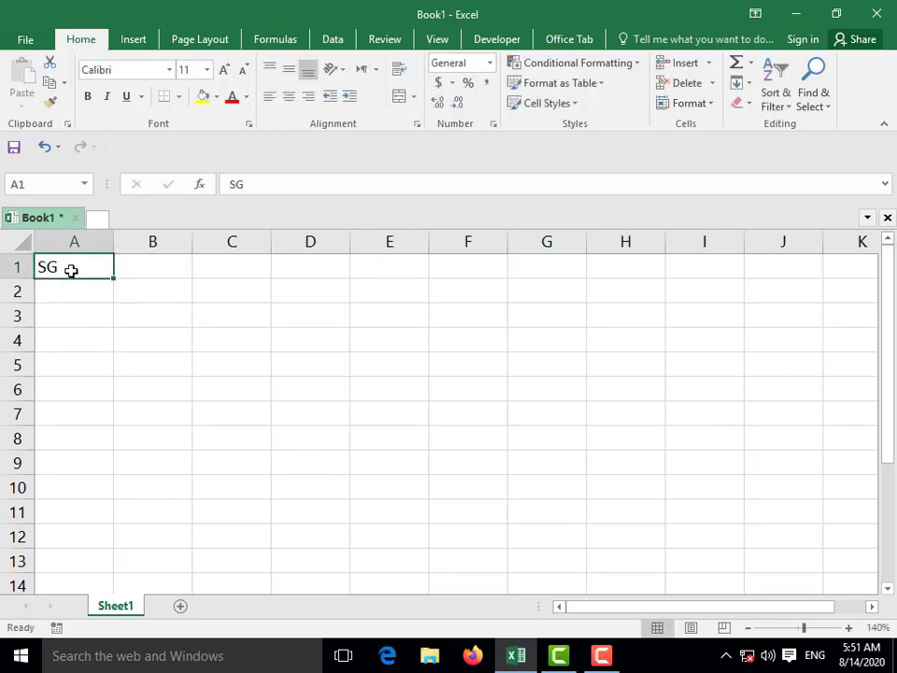
key(ctrl+c)
mouse_move(73, 267)
mouse_down()
mouse_move(322, 385)
mouse_move(300, 431)
mouse_up()
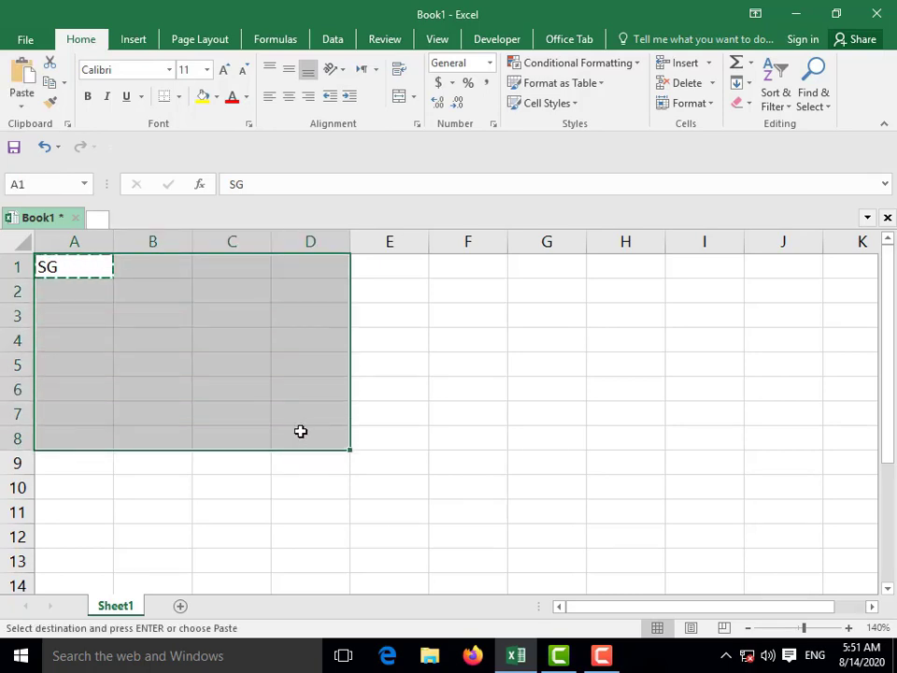
key(ctrl+v)
click(388, 412)
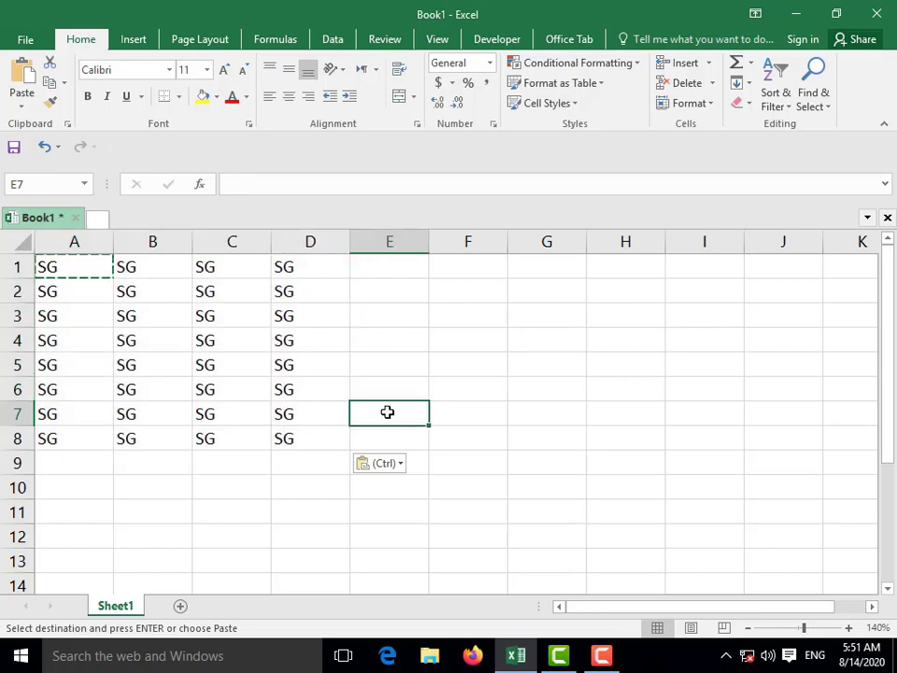
key(Escape)
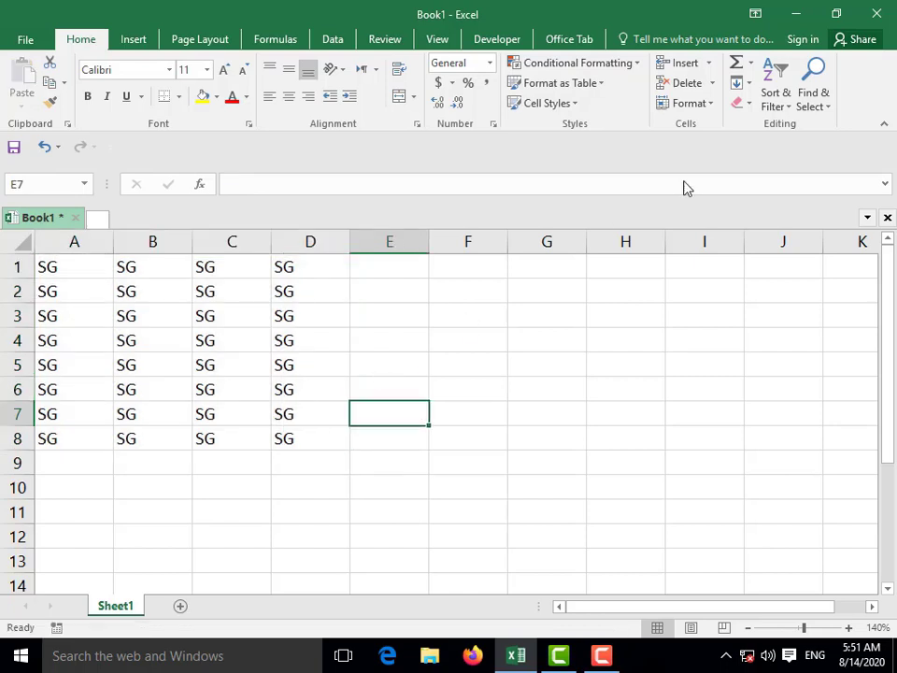
- Open the VBA editor, insert a new maximized module, and rename it 'alignment'
click(494, 44)
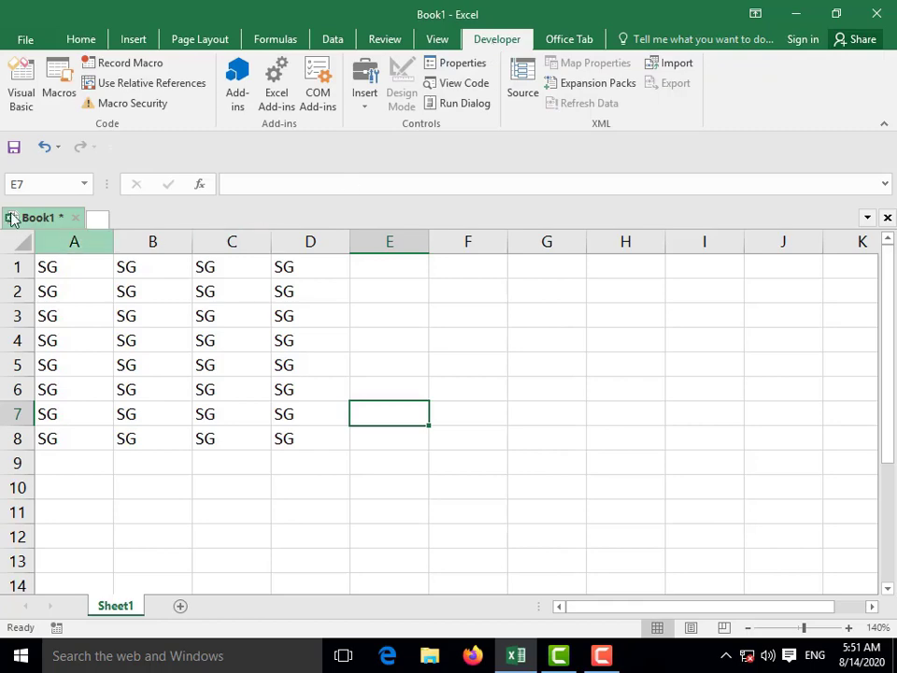
click(21, 102)
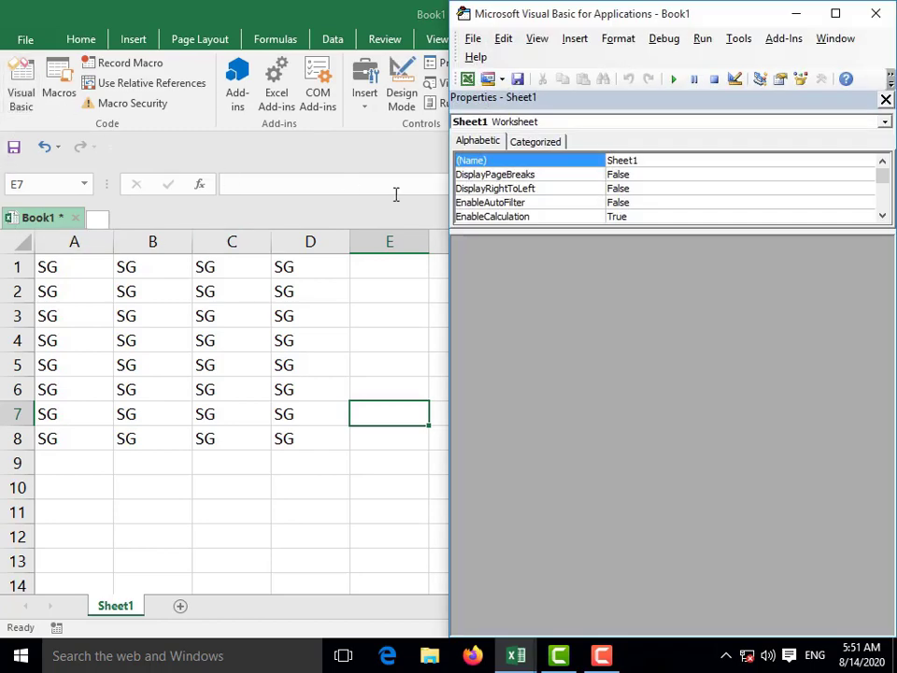
click(576, 40)
click(594, 103)
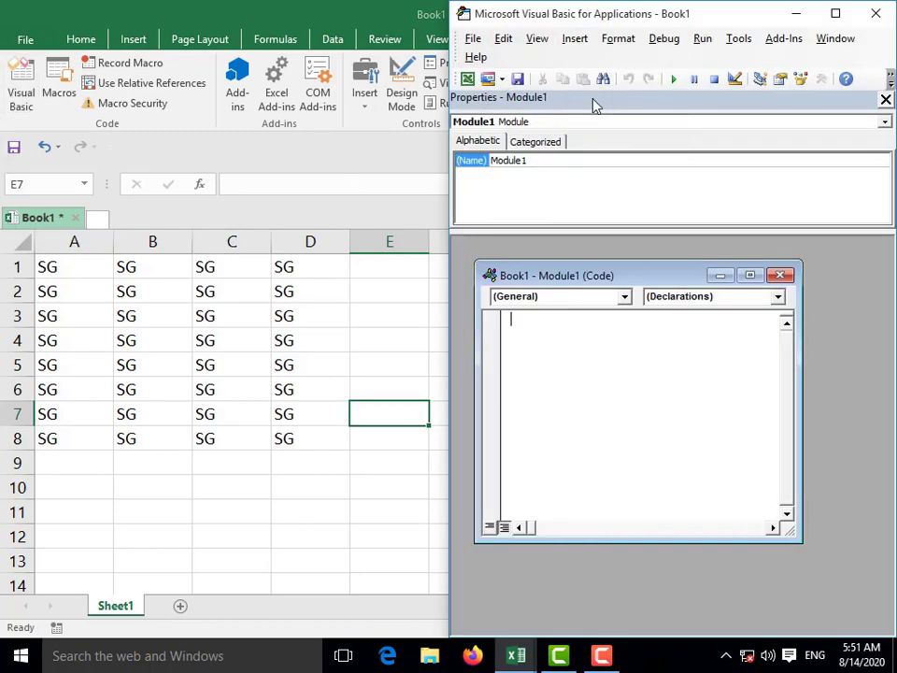
click(750, 276)
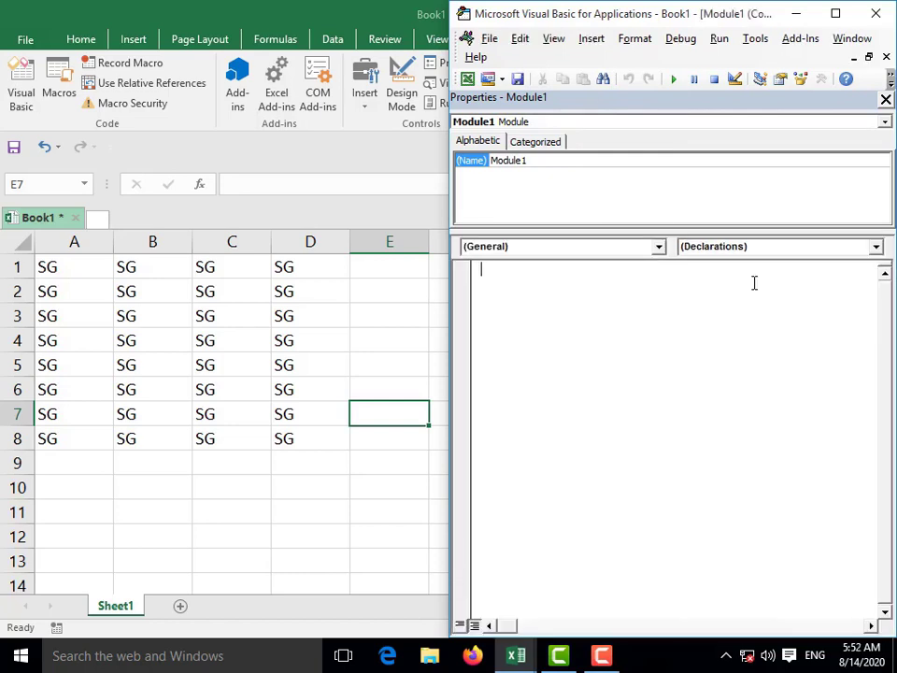
click(553, 160)
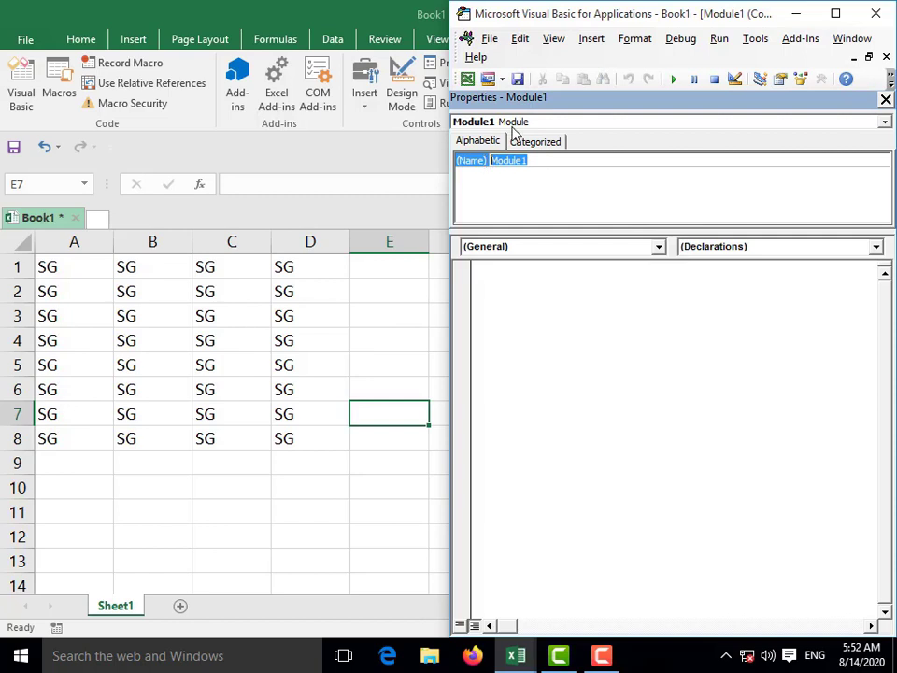
text(alignme)
text(nt)
click(496, 281)
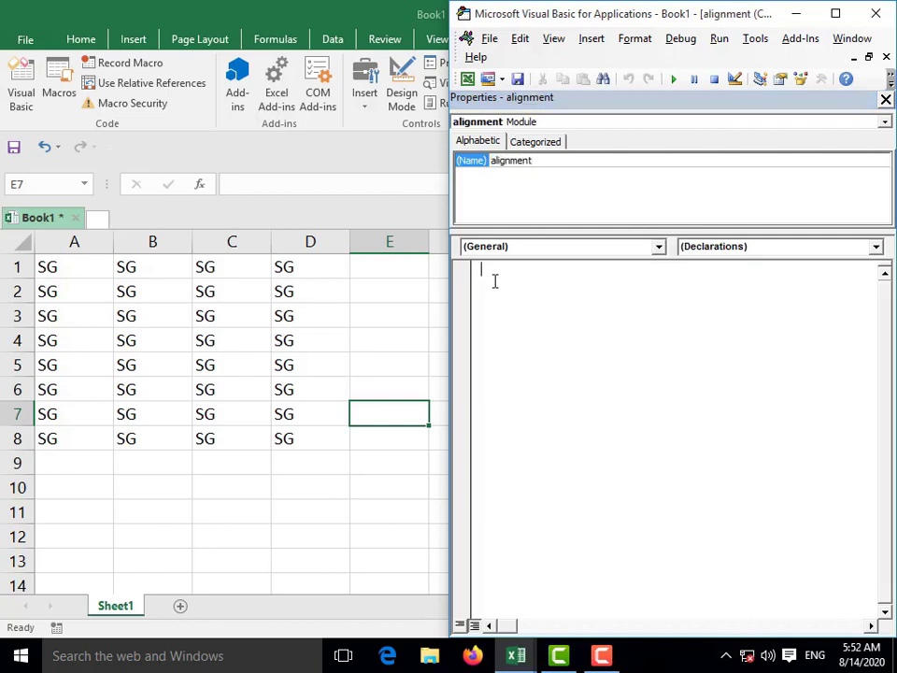
- Write Sub alignment() with Range("a1:d8").HorizontalAlignment = xlRight and begin stepping with F8
text(sub )
text(align)
text(ment ()
text())
key(Return)
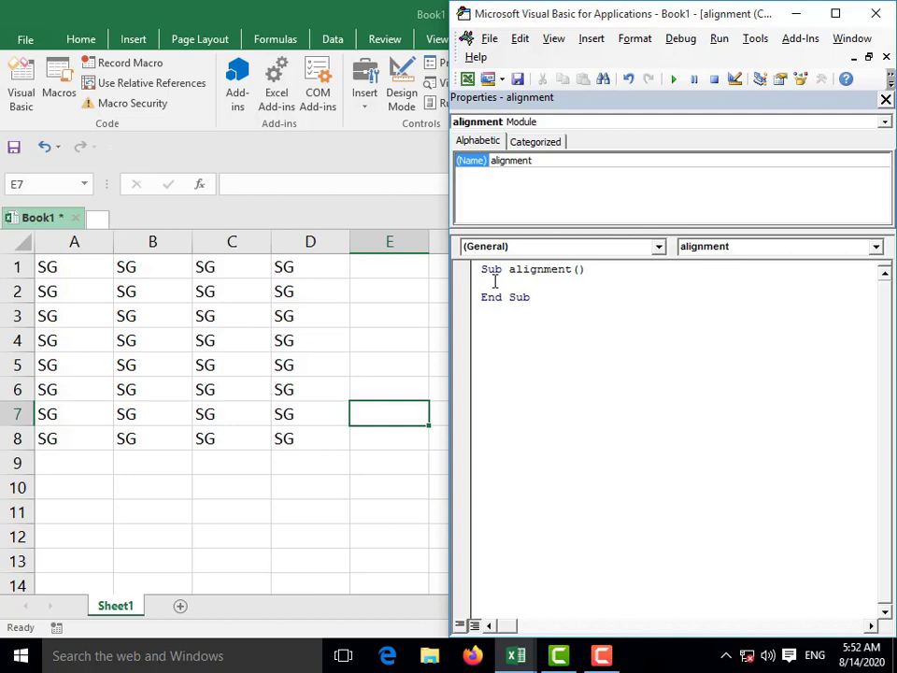
text(rang)
text(e)
text(("a)
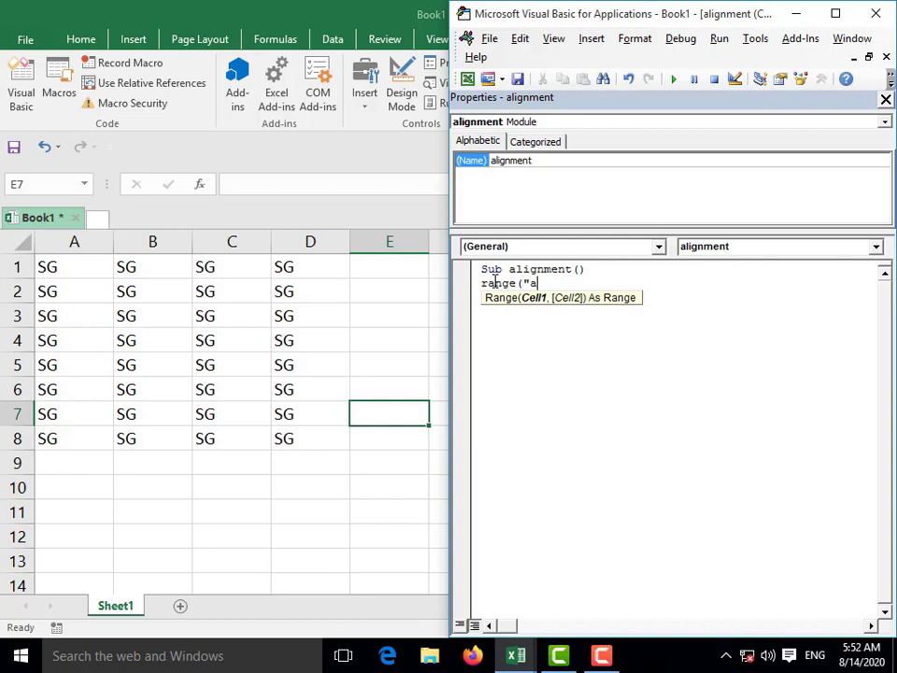
text(1:)
text(d8")
text().)
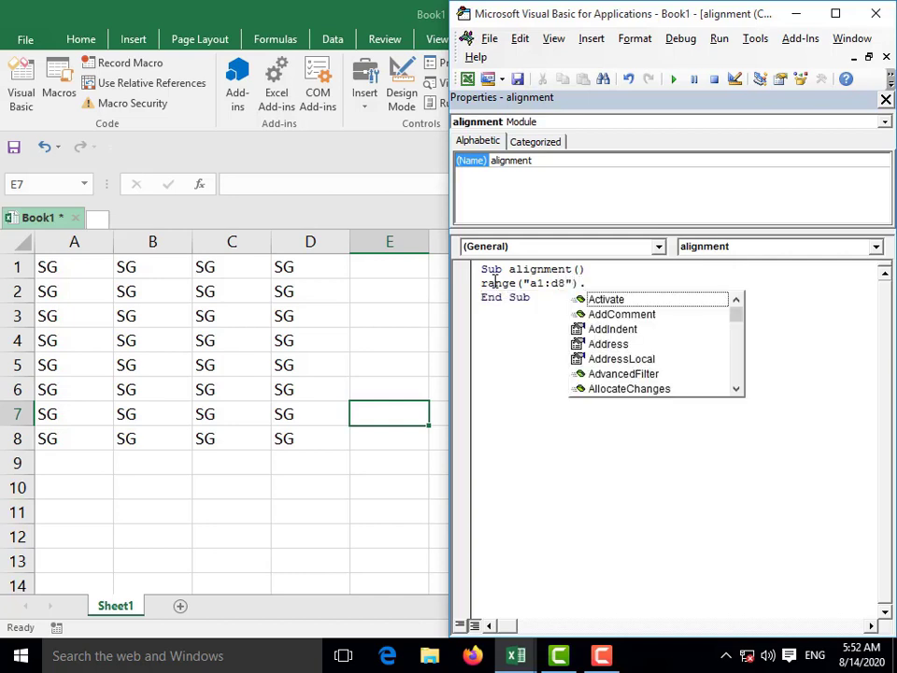
text(hor)
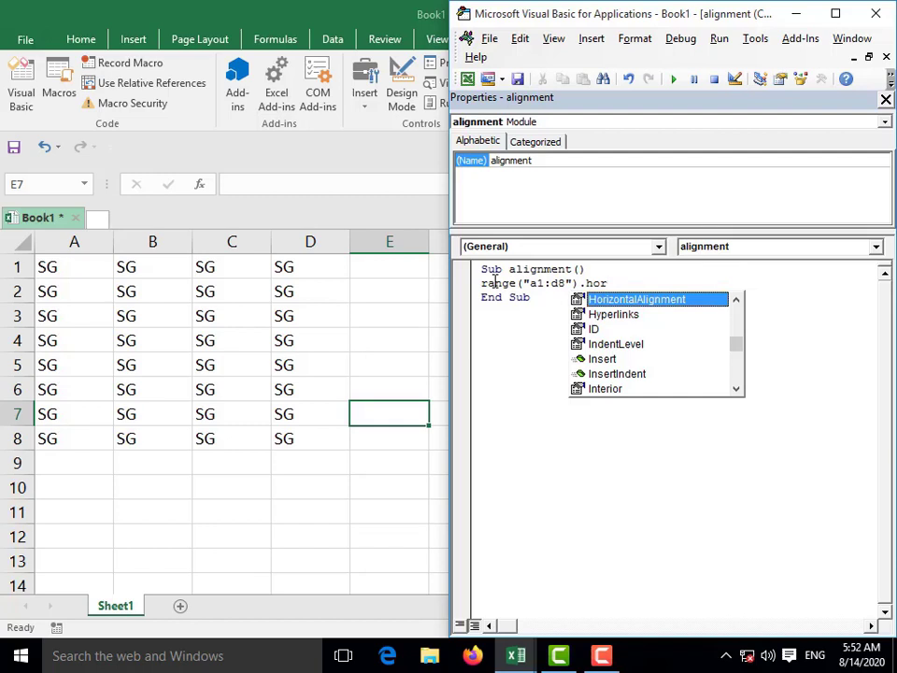
text(izontal)
text(Aligh)
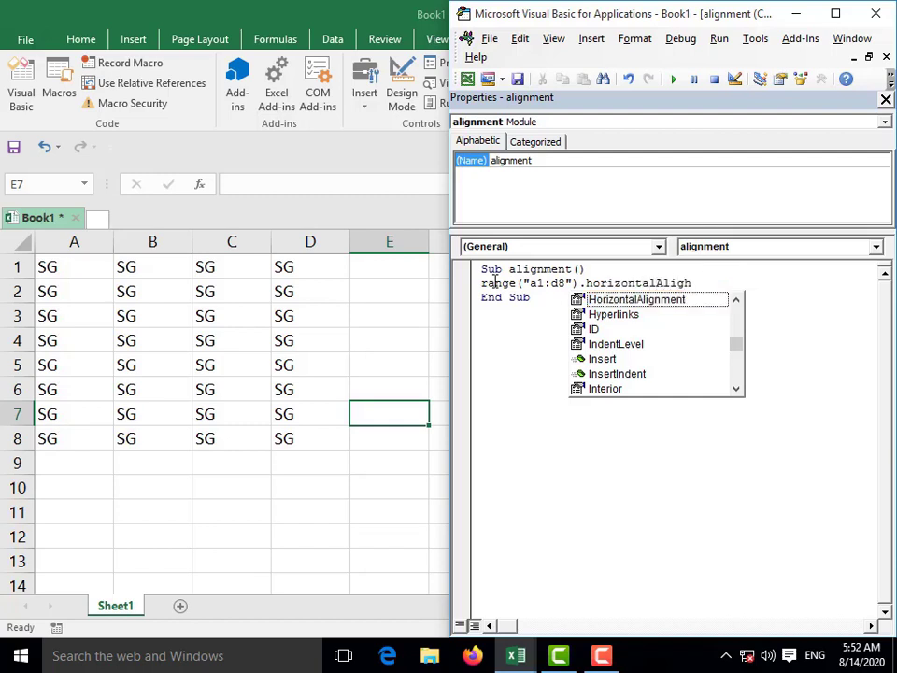
key(BackSpace)
text(nment)
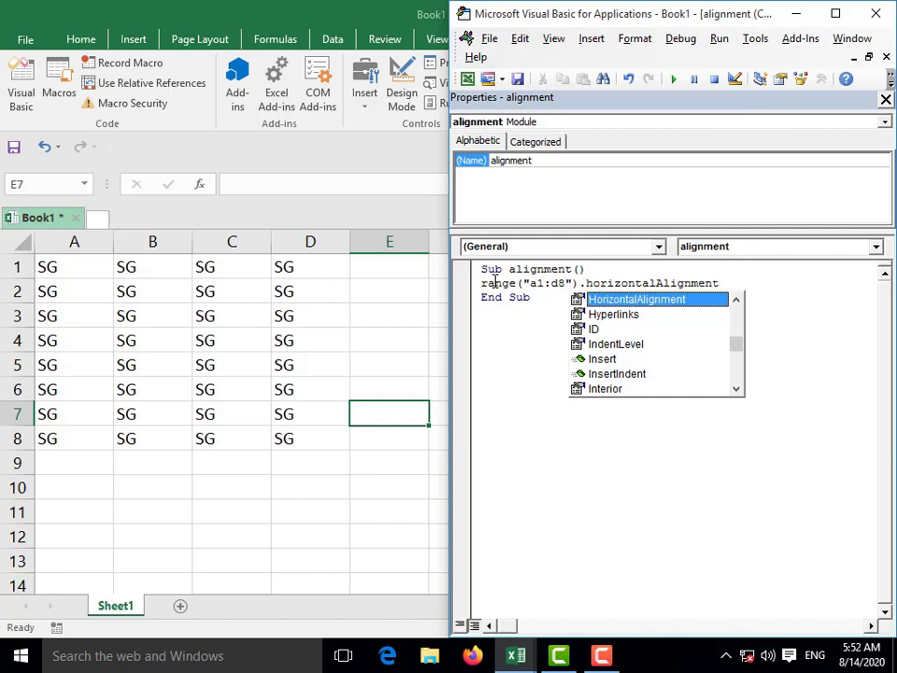
text( = x)
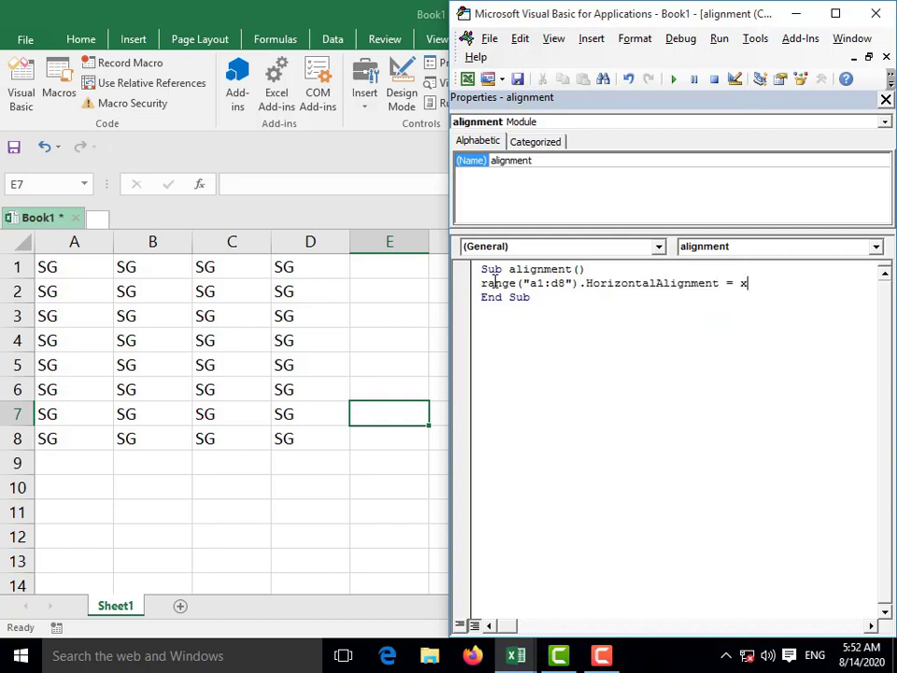
text(l)
text(Right)
key(Return)
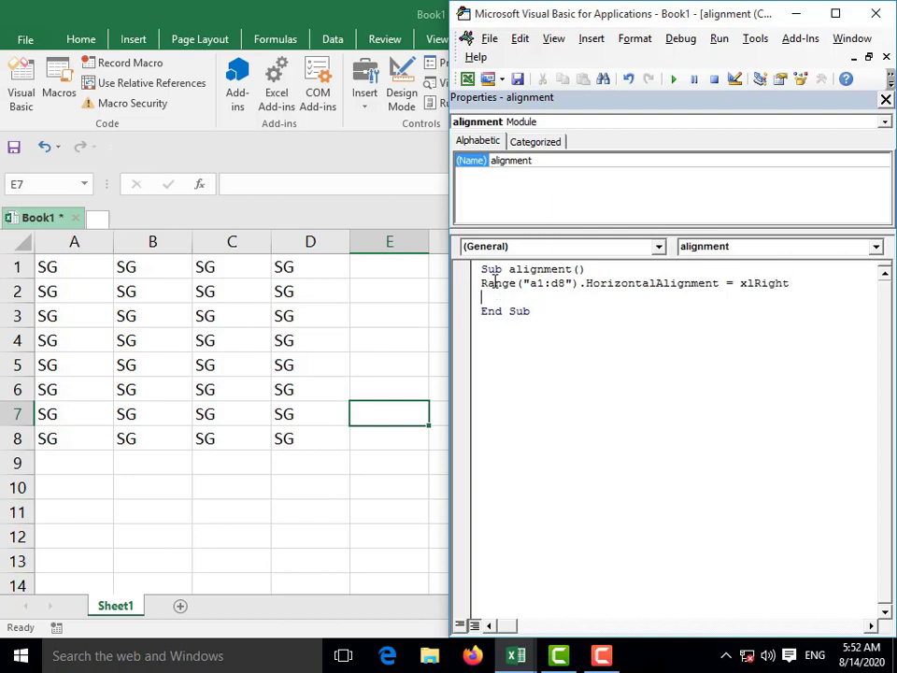
key(F8)
- Step through the xlRight line, add a blank line, and select the Range...HorizontalAlignment text
key(F8)
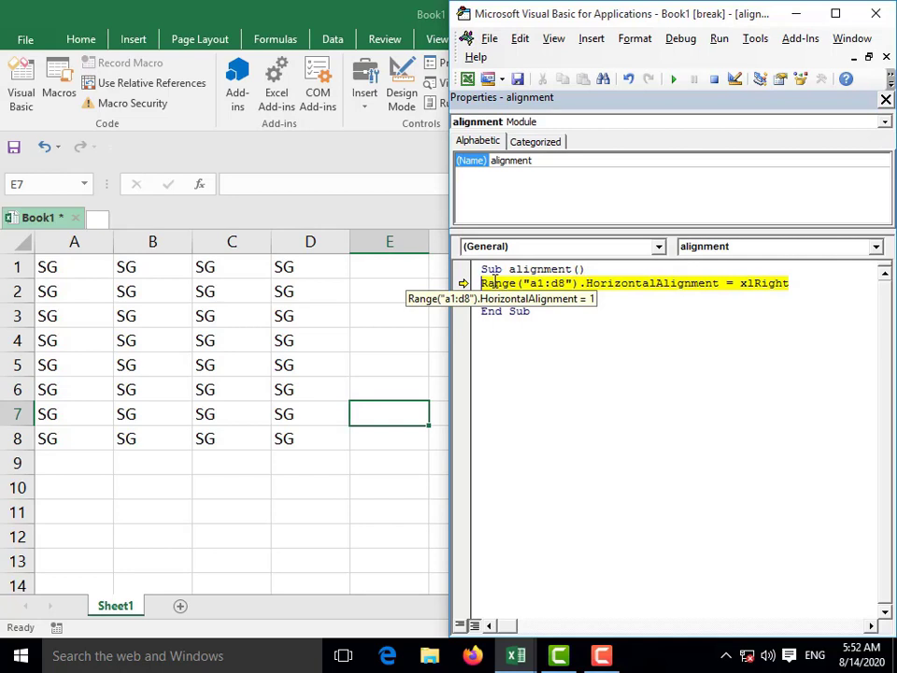
key(F8)
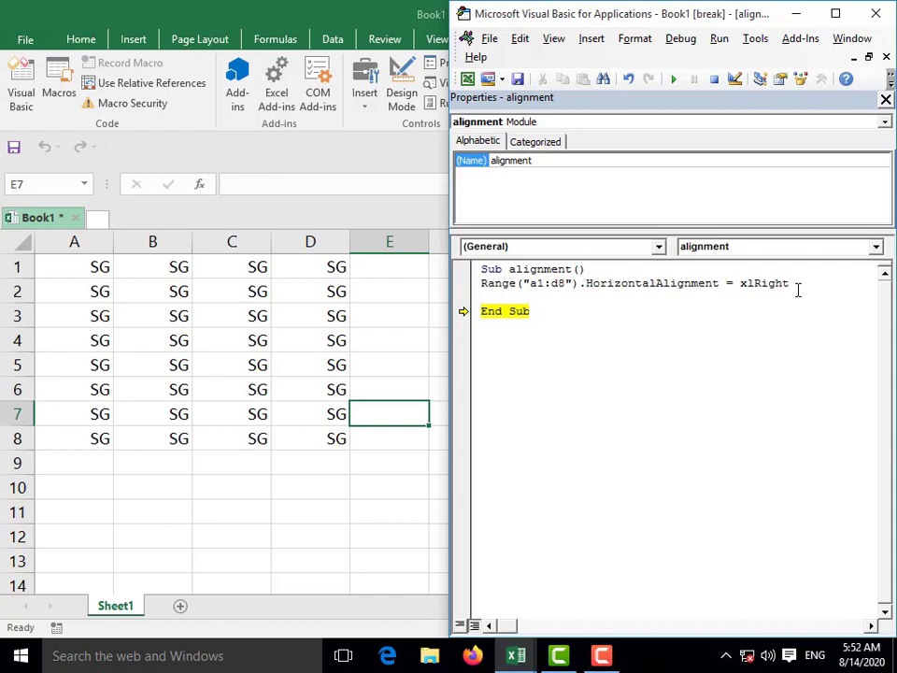
key(Return)
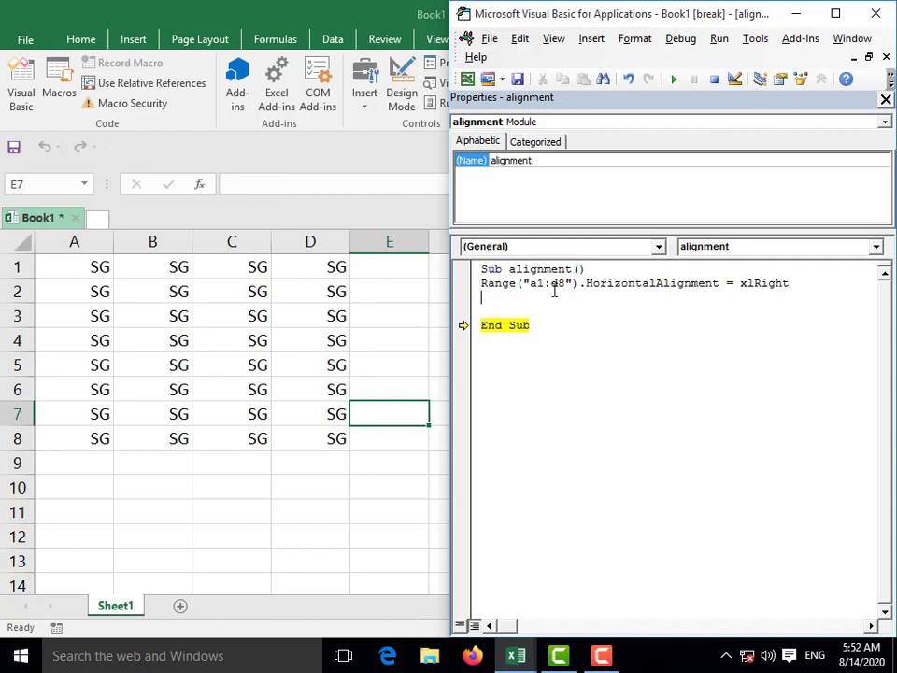
mouse_move(484, 283)
drag(483, 283, 624, 288)
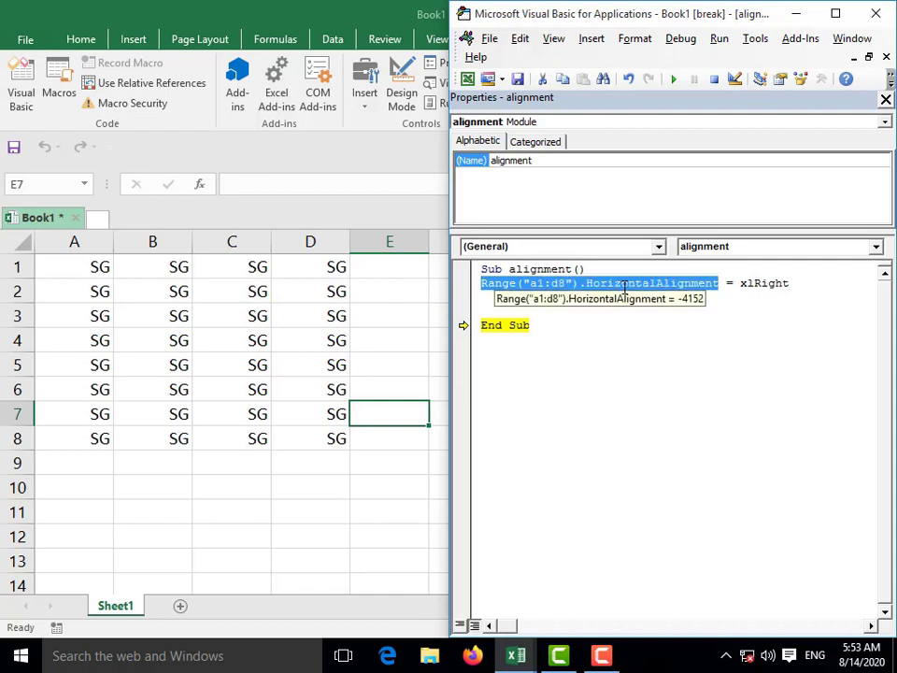
- Add a Range("a1:d8").HorizontalAlignment = xlLeft line and step through it with F8
click(553, 304)
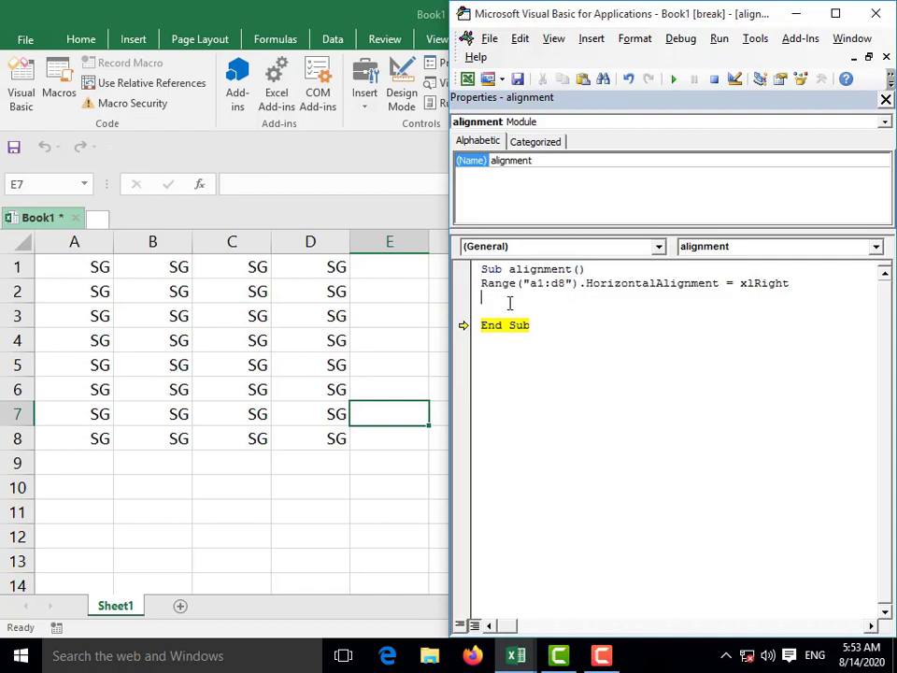
text(Range("a1:d8").HorizontalAlignment)
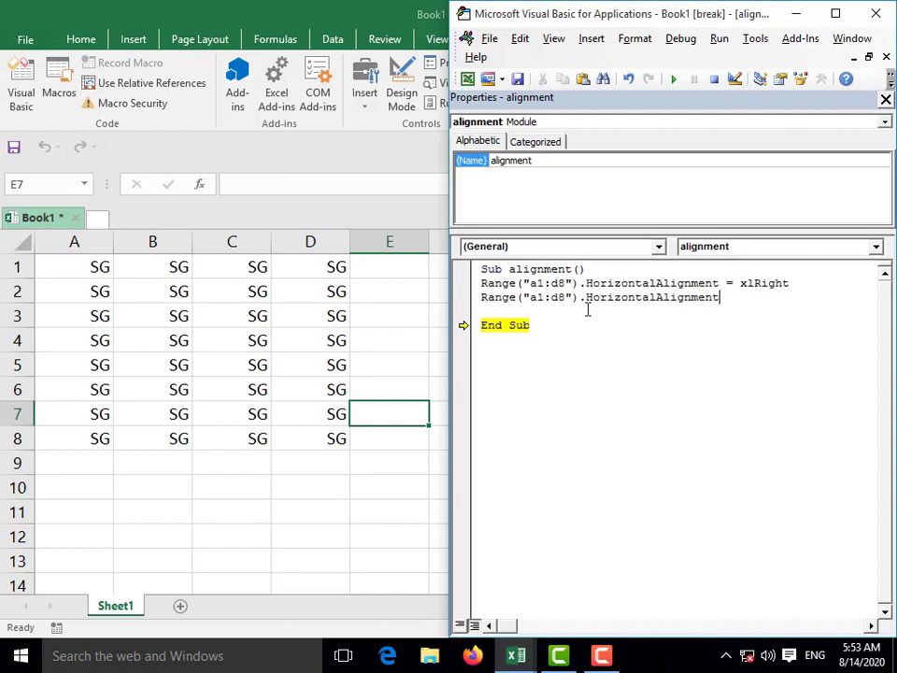
text( = x)
text(lle)
text(ft)
key(F8)
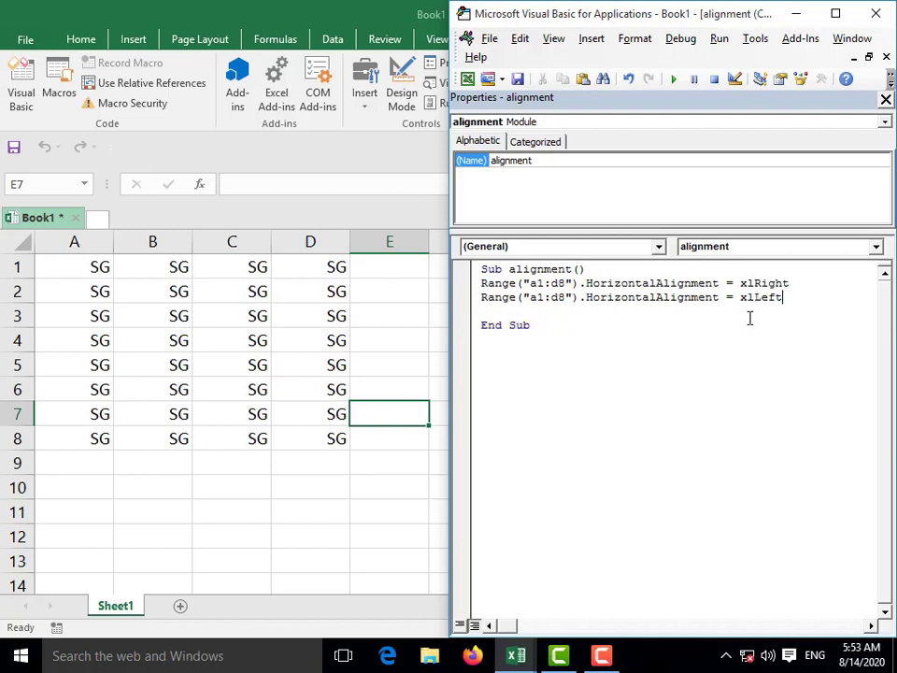
key(F8)
key(F8)
key(F8)
key(F8)
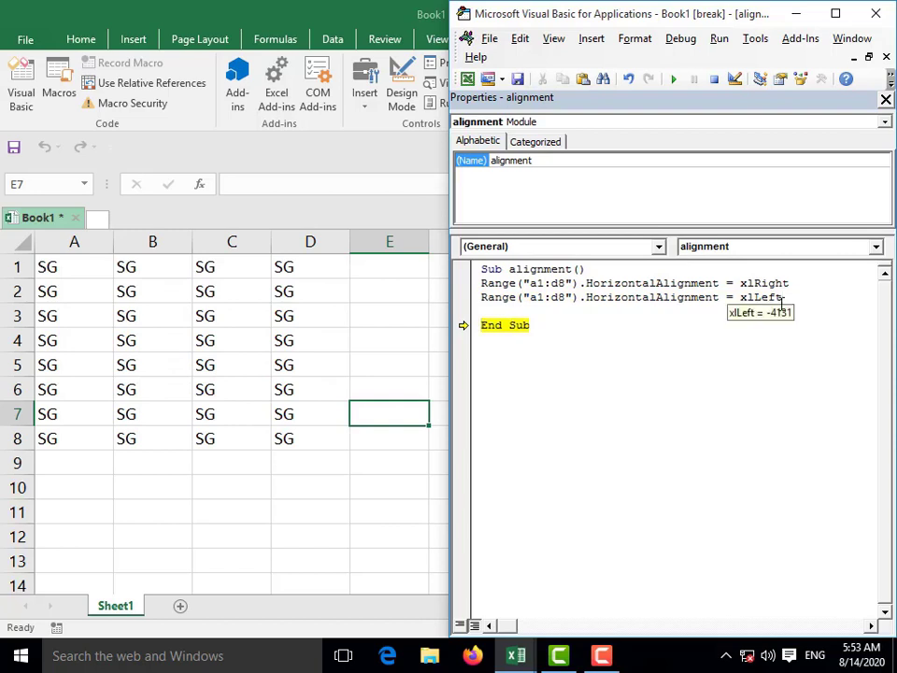
key(Return)
- Add a third line Range("a1:d8").HorizontalAlignment = xlCenter to the macro
text(Range("a1:d8").HorizontalAlignment)
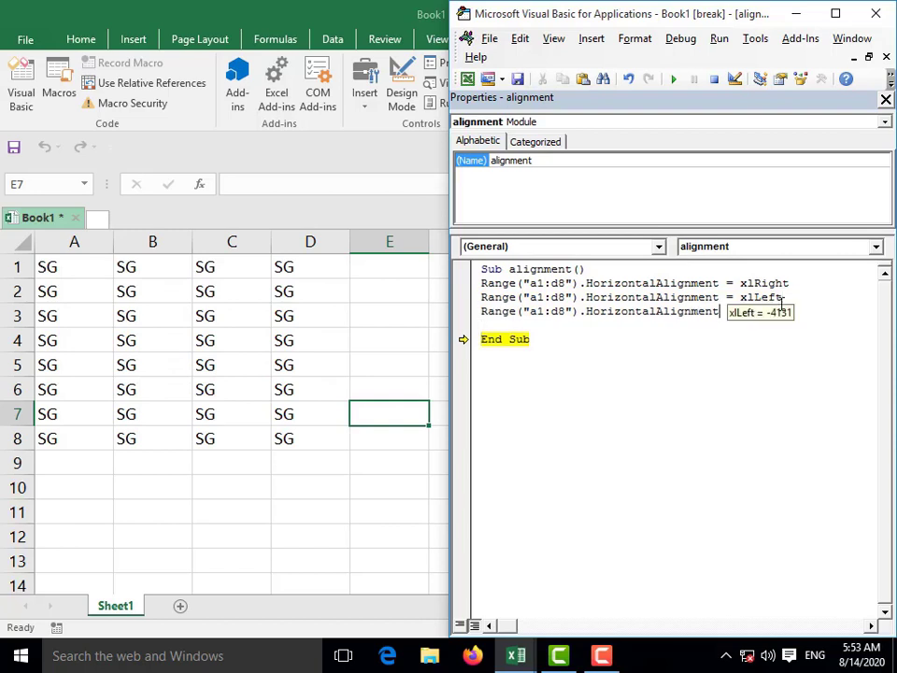
text(=)
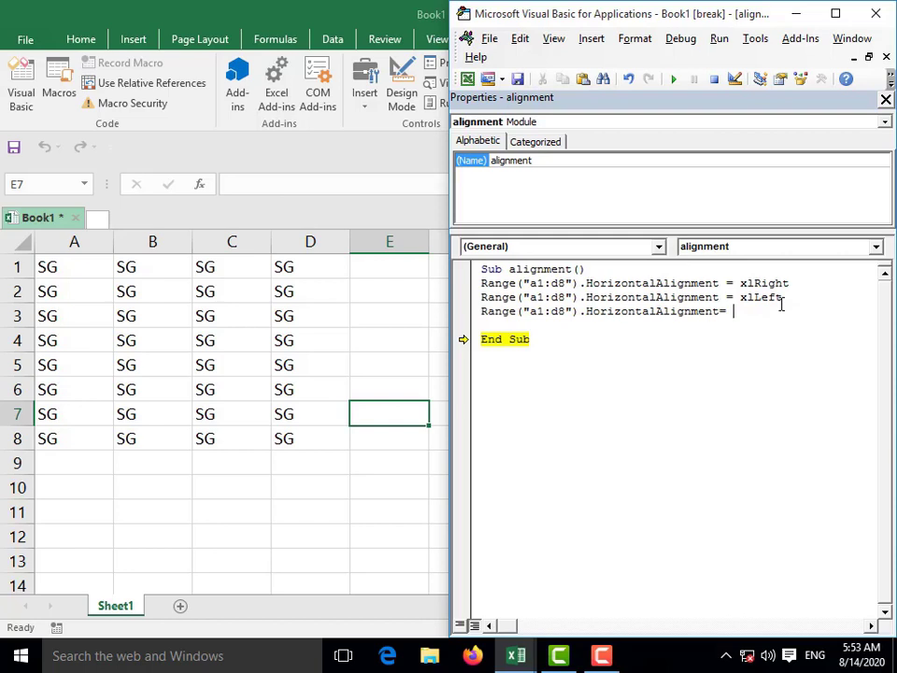
key(BackSpace)
key(BackSpace)
text(= e)
key(BackSpace)
text(xlc)
text(enter)
- Step through the macro with F8 to centre SG, then add a blank line below
key(F8)
key(F8)
key(F8)
key(F8)
key(F8)
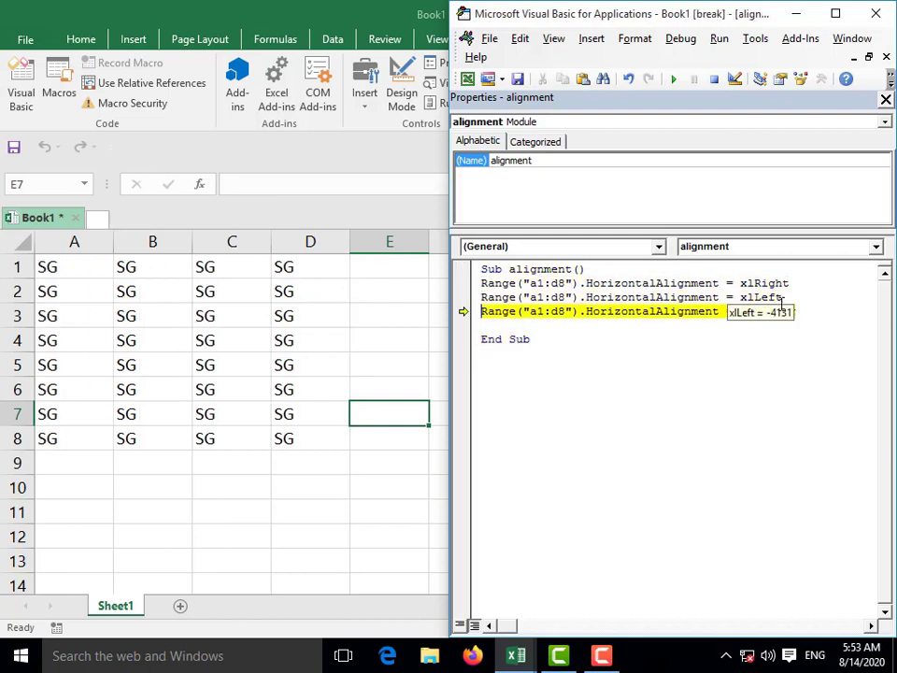
key(F8)
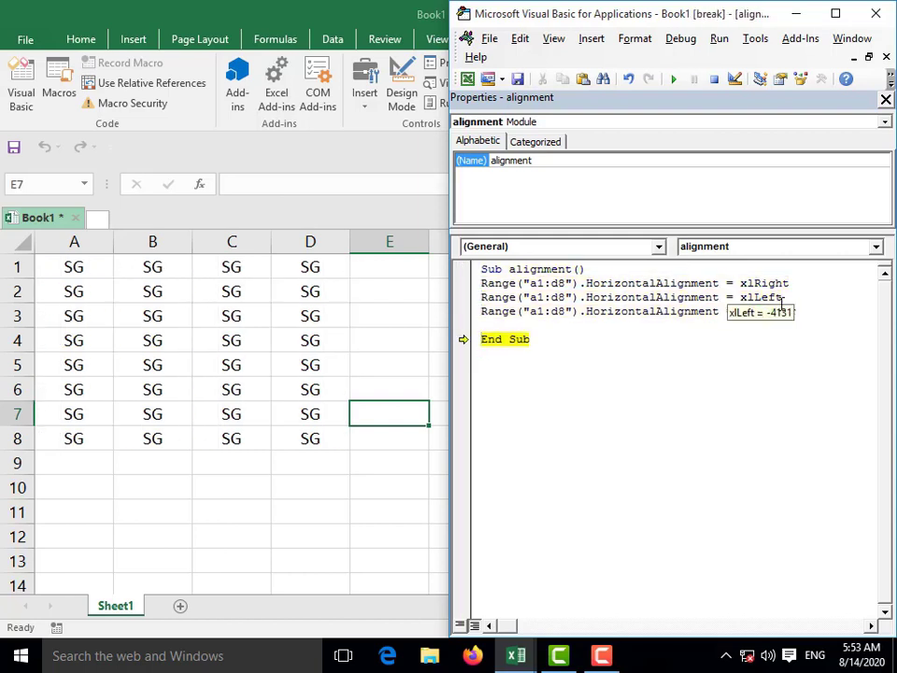
mouse_move(781, 311)
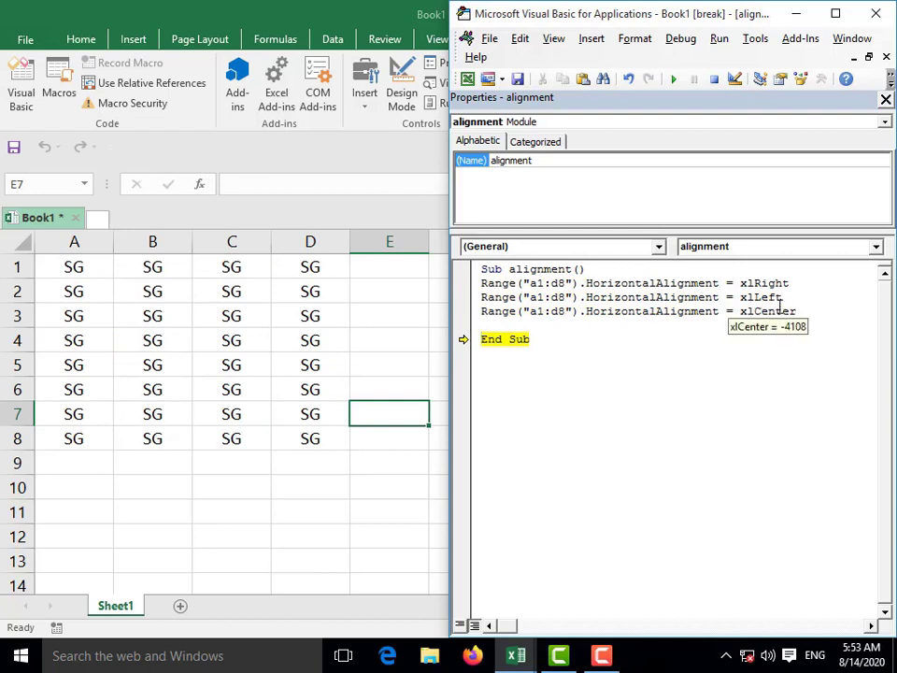
click(801, 311)
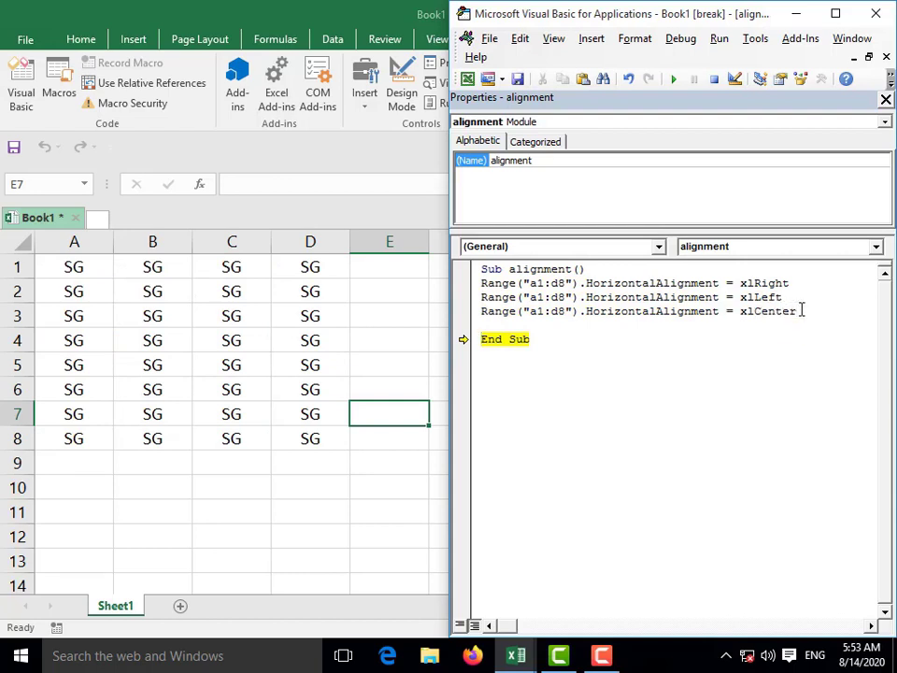
key(Return)
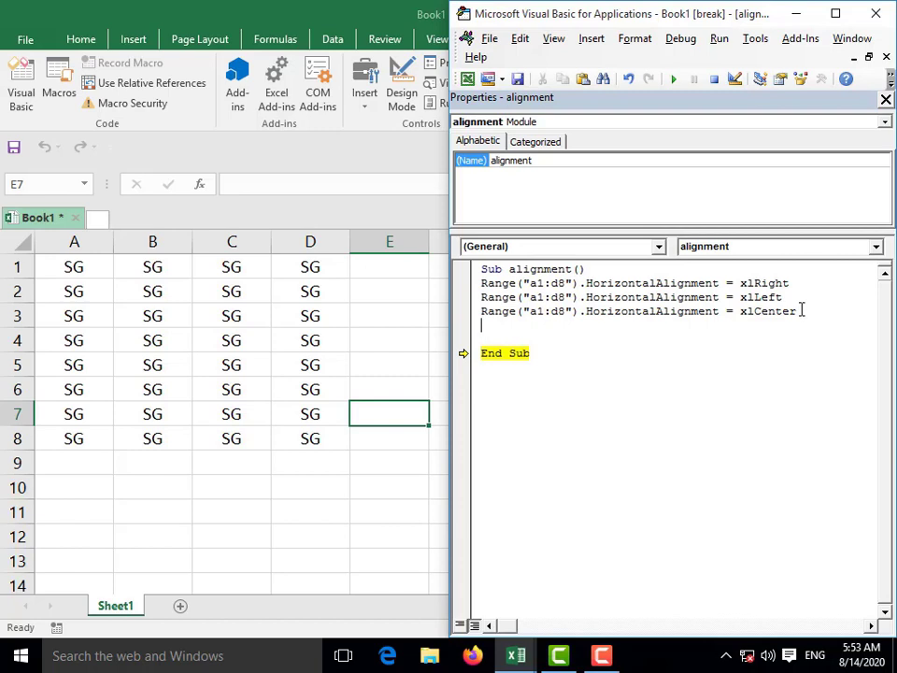
- Add a fourth line Range("a1:d8").VerticalAlignment = xlTop by editing a pasted copy
mouse_move(793, 282)
mouse_down()
mouse_move(478, 289)
mouse_move(468, 298)
mouse_up()
key(ctrl+c)
click(496, 325)
key(ctrl+v)
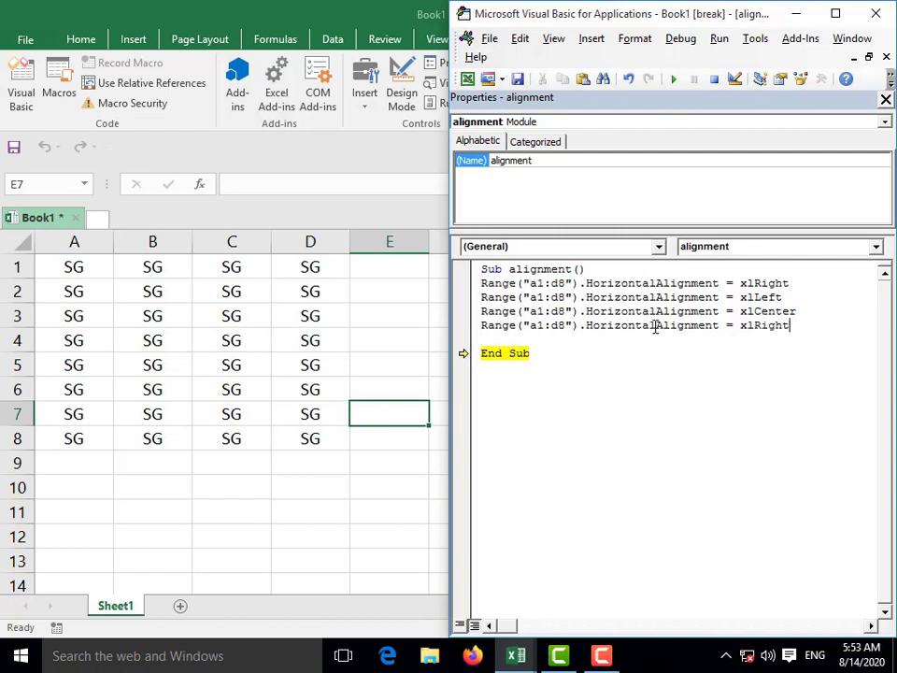
key(BackSpace)
key(BackSpace)
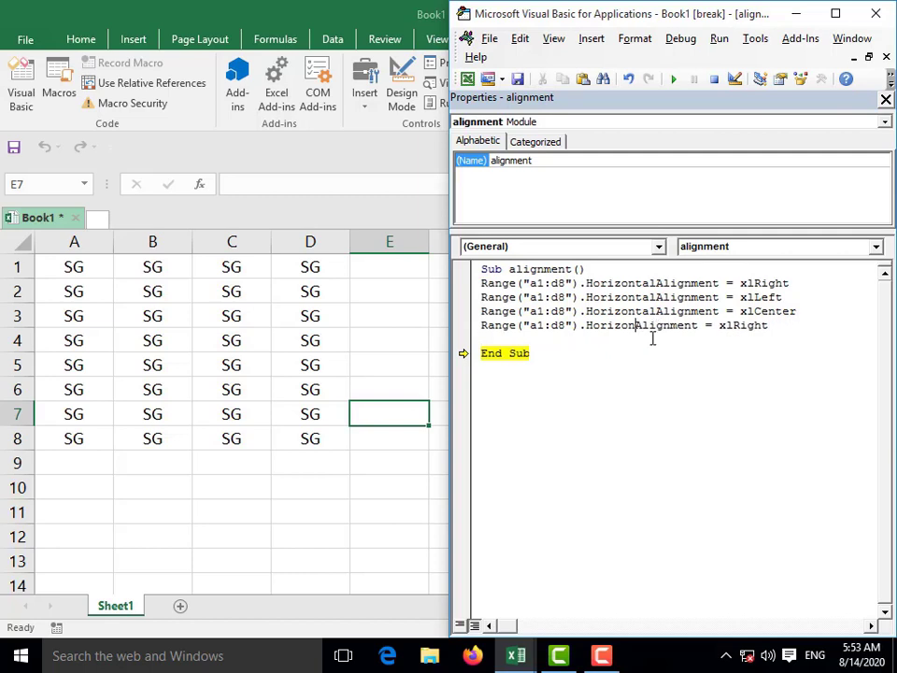
key(BackSpace)
key(BackSpace)
key(BackSpace)
key(BackSpace)
key(BackSpace)
key(BackSpace)
key(BackSpace)
key(BackSpace)
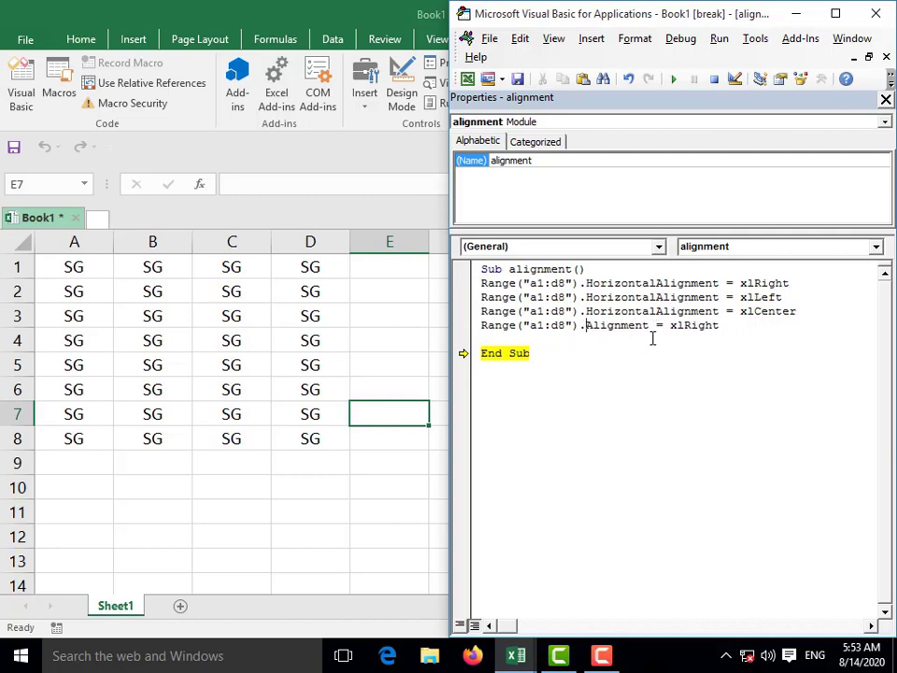
text(vertical)
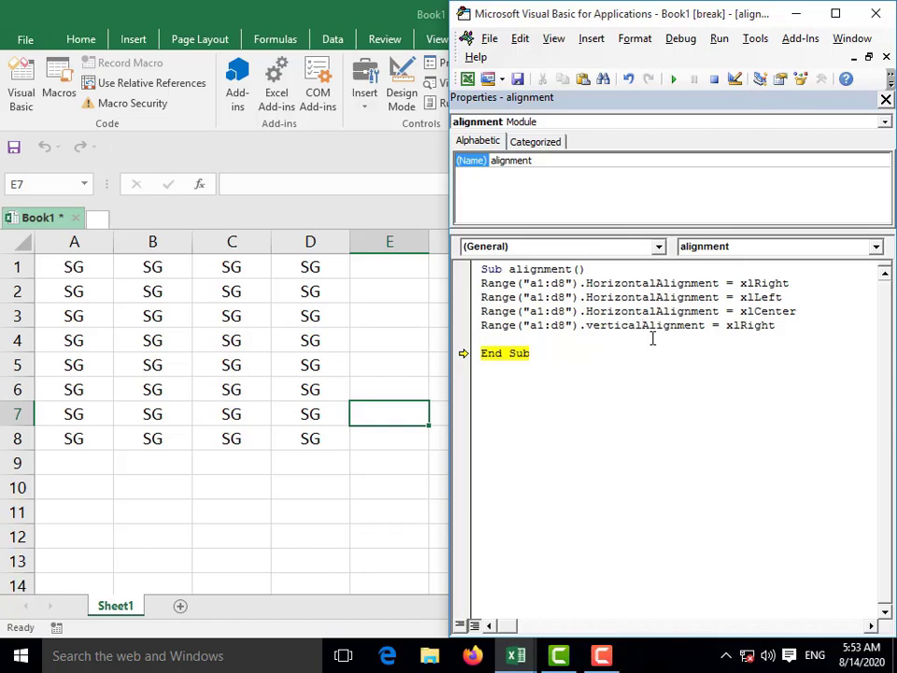
click(783, 336)
key(BackSpace)
key(BackSpace)
key(BackSpace)
key(BackSpace)
key(BackSpace)
text(top)
- Step through the alignment macro again with F8
key(F8)
key(F8)
key(F8)
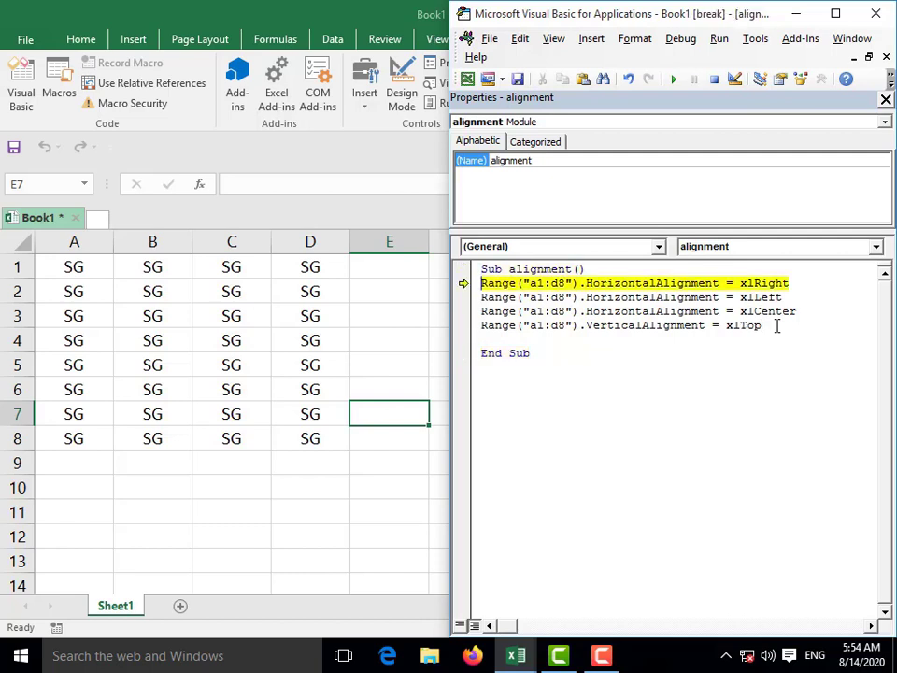
key(F8)
key(F8)
key(F8)
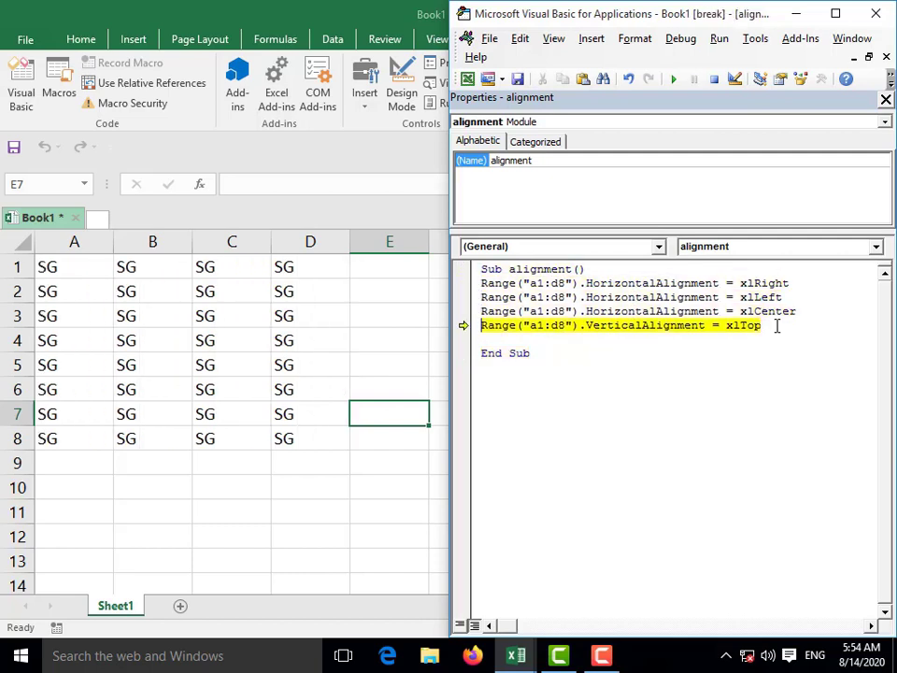
key(F8)
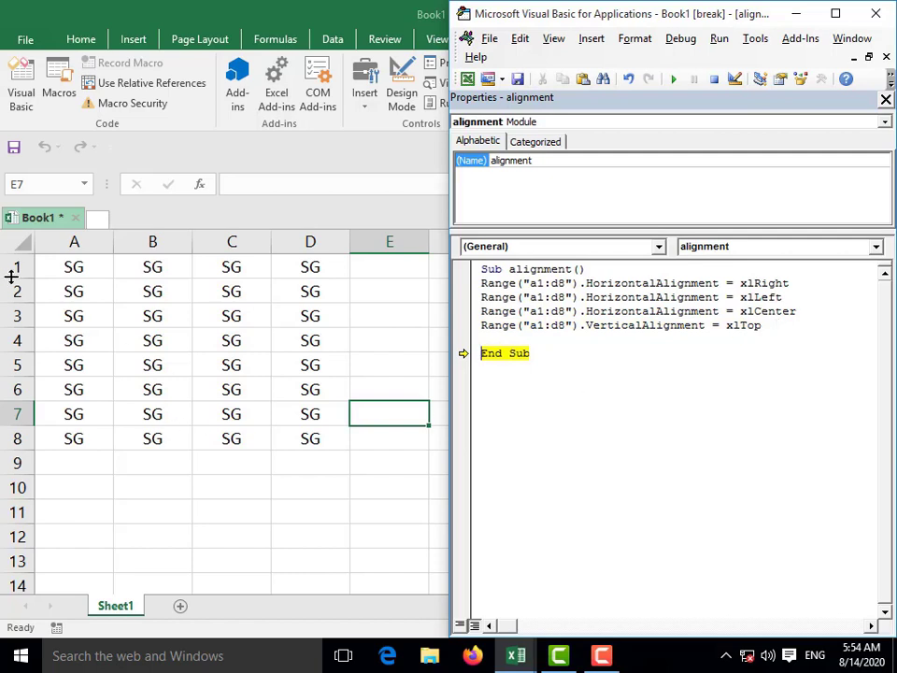
- Set rows 1–8 of A1:D8 to a row height of 30
drag(12, 277, 17, 290)
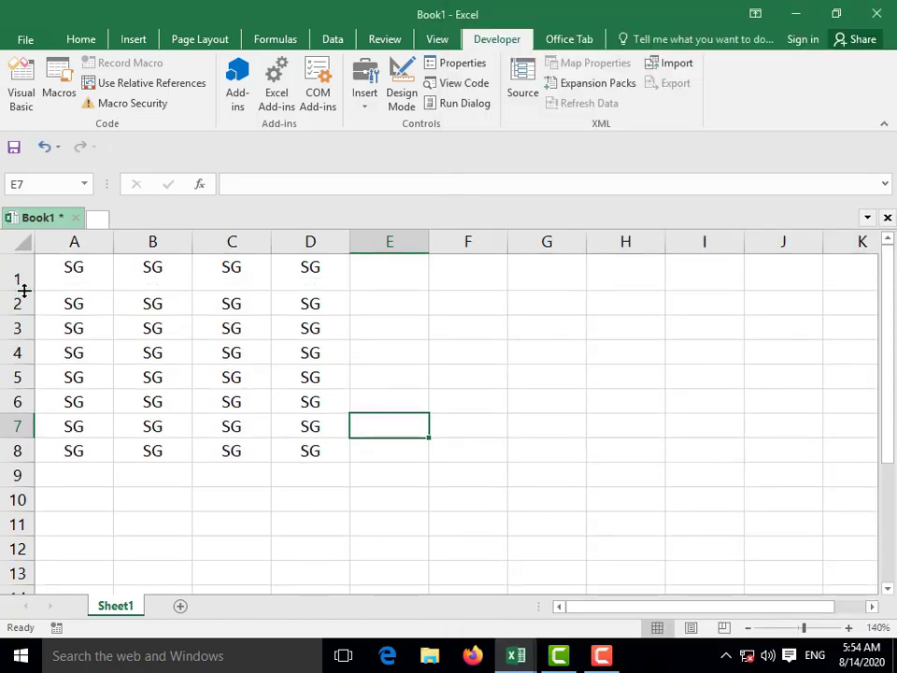
mouse_move(24, 291)
mouse_down()
mouse_move(21, 303)
mouse_move(283, 447)
mouse_move(300, 466)
mouse_up()
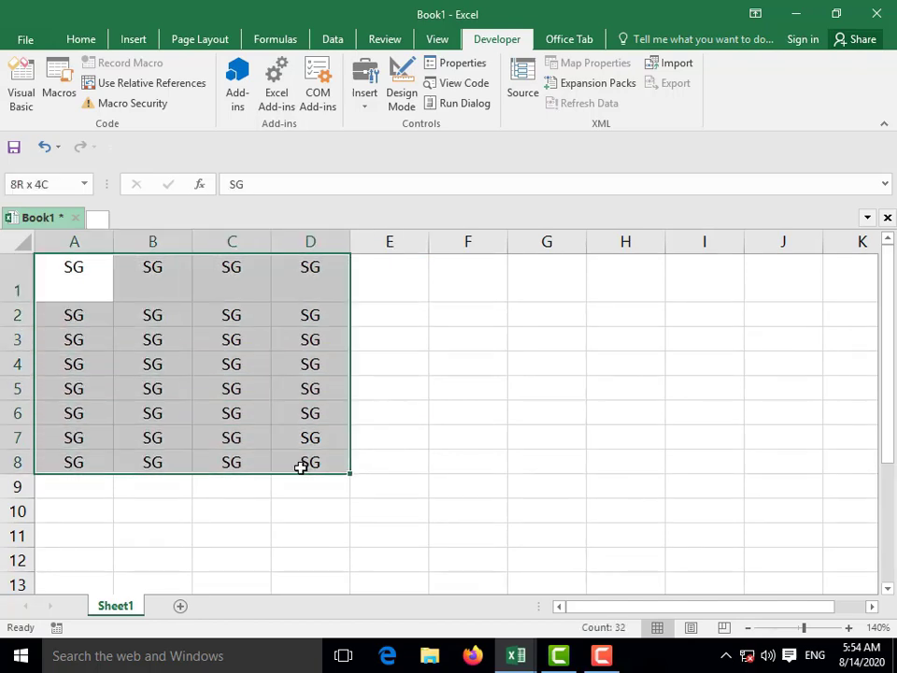
click(82, 39)
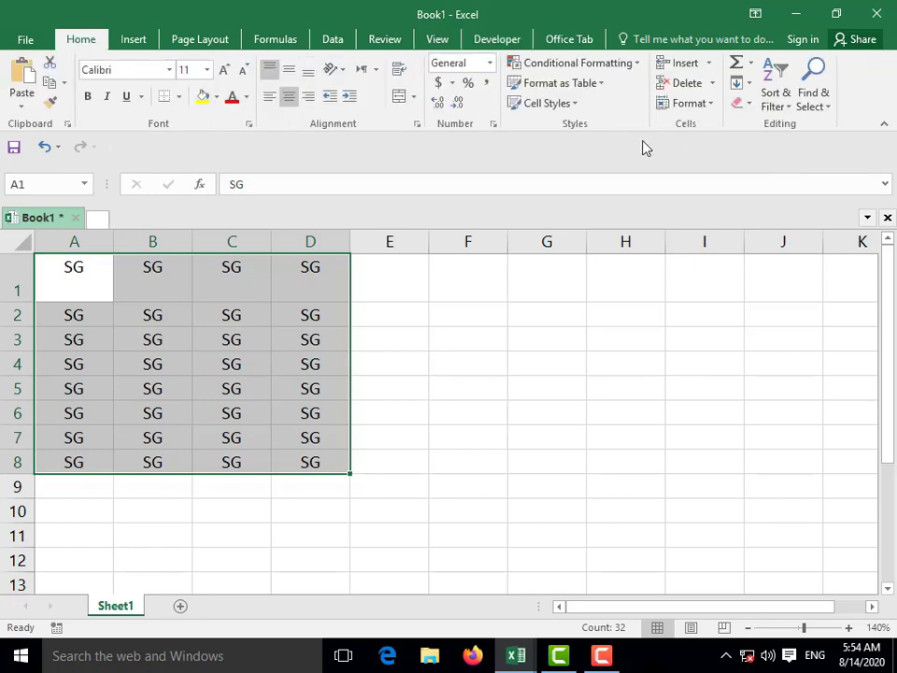
click(691, 103)
click(722, 145)
text(3)
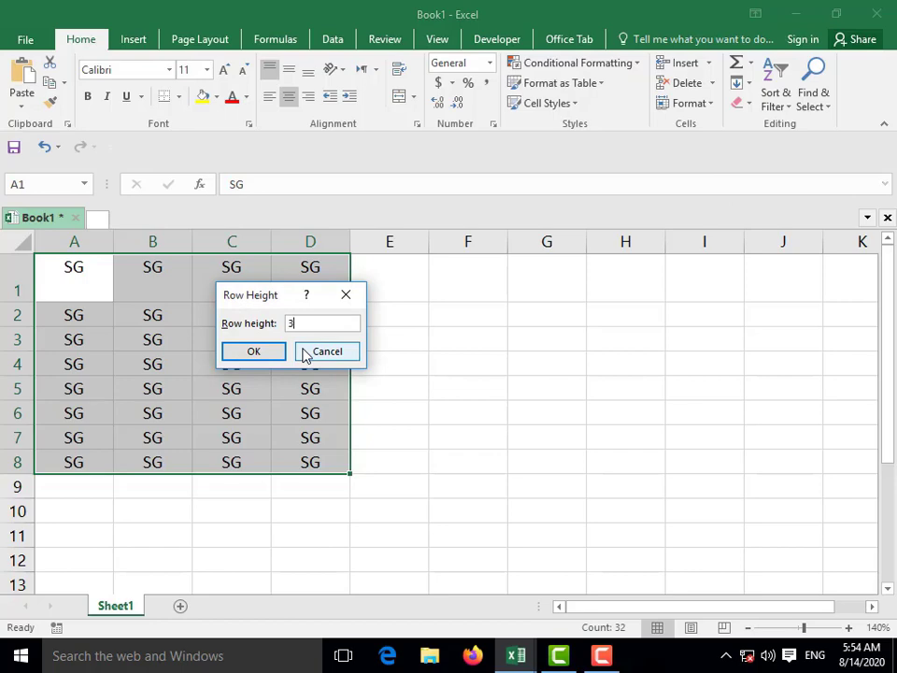
text(0)
key(Return)
click(445, 349)
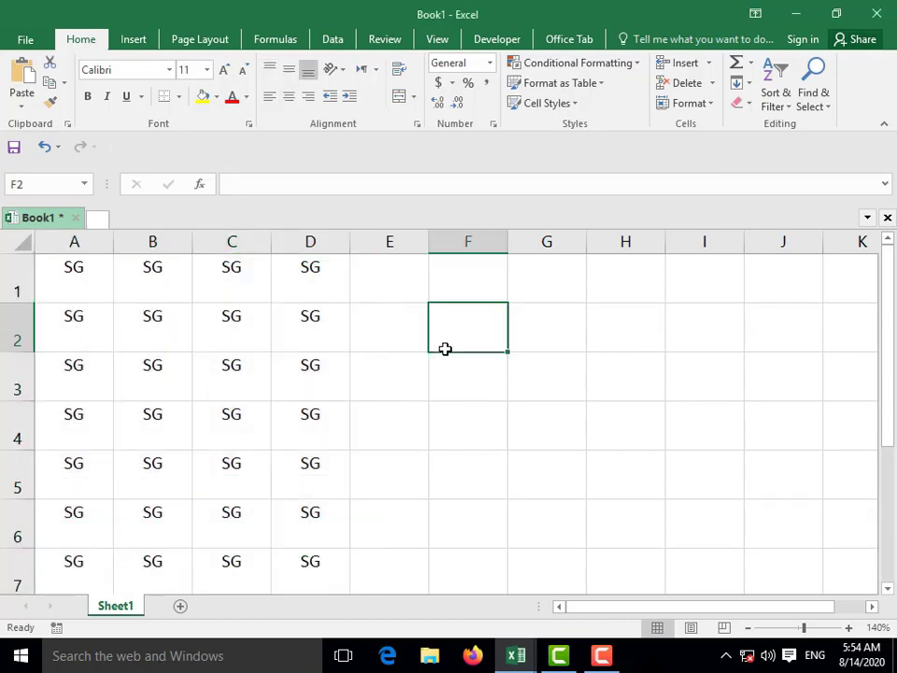
- Back in the VBA editor, add a Range("a1:d8").VerticalAlignment = xlBottom line
click(517, 657)
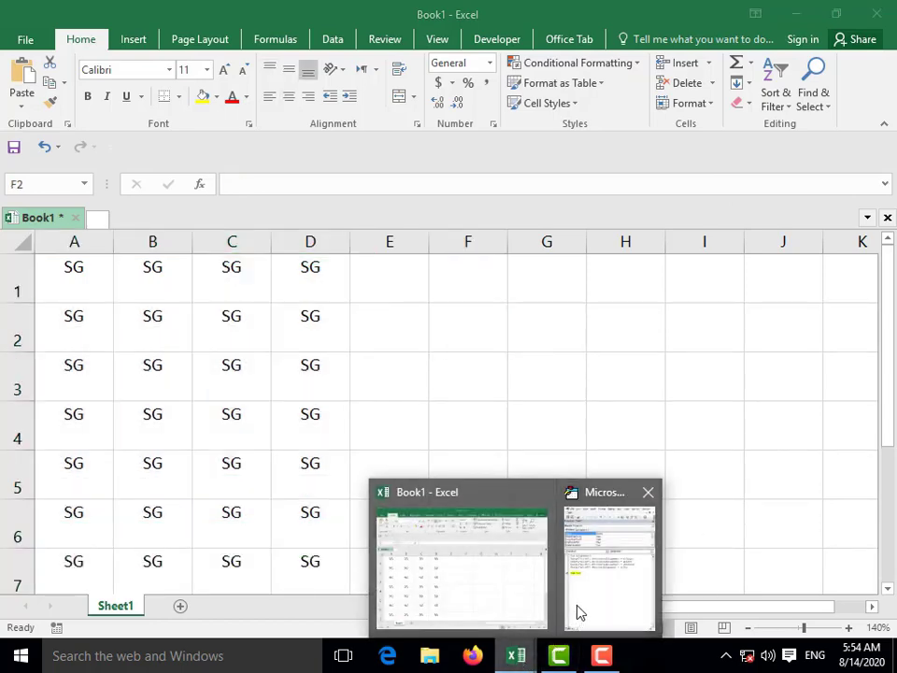
click(578, 612)
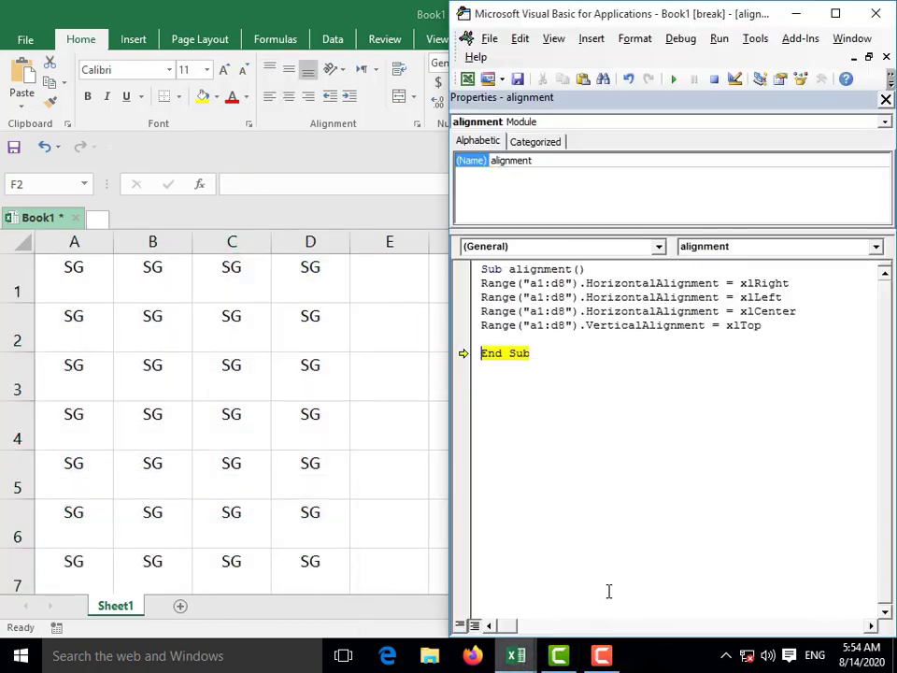
click(761, 329)
shift+click(481, 326)
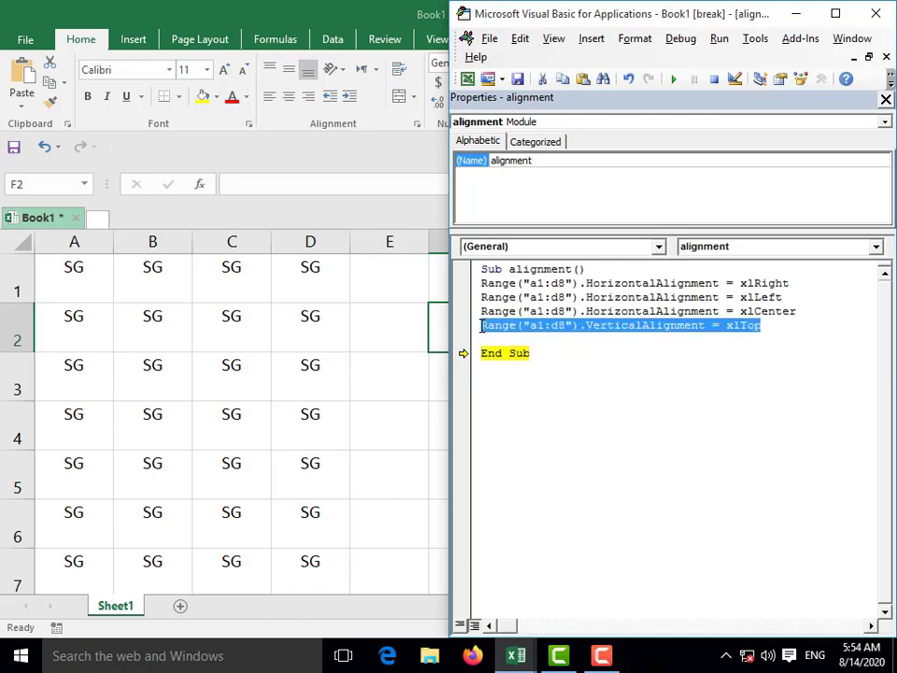
click(776, 335)
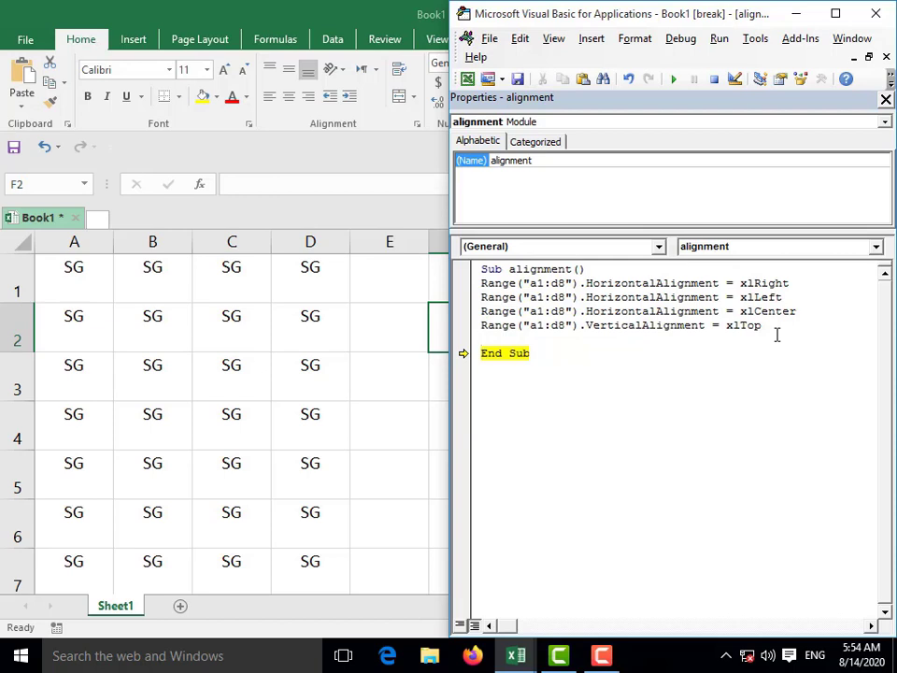
text(Range("a1:d8").VerticalAlignment = xlTop)
key(BackSpace)
key(BackSpace)
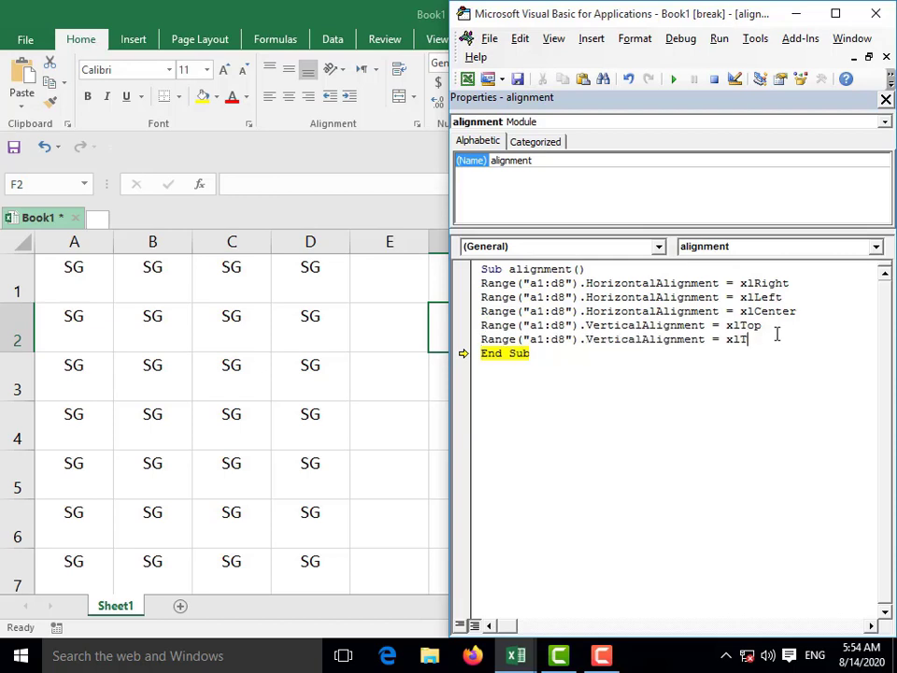
key(BackSpace)
text(bo)
text(ttom)
- Step through the macro with F8 so SG drops to each cell's bottom
key(F8)
key(F8)
key(F8)
key(F8)
key(F8)
key(F8)
key(F8)
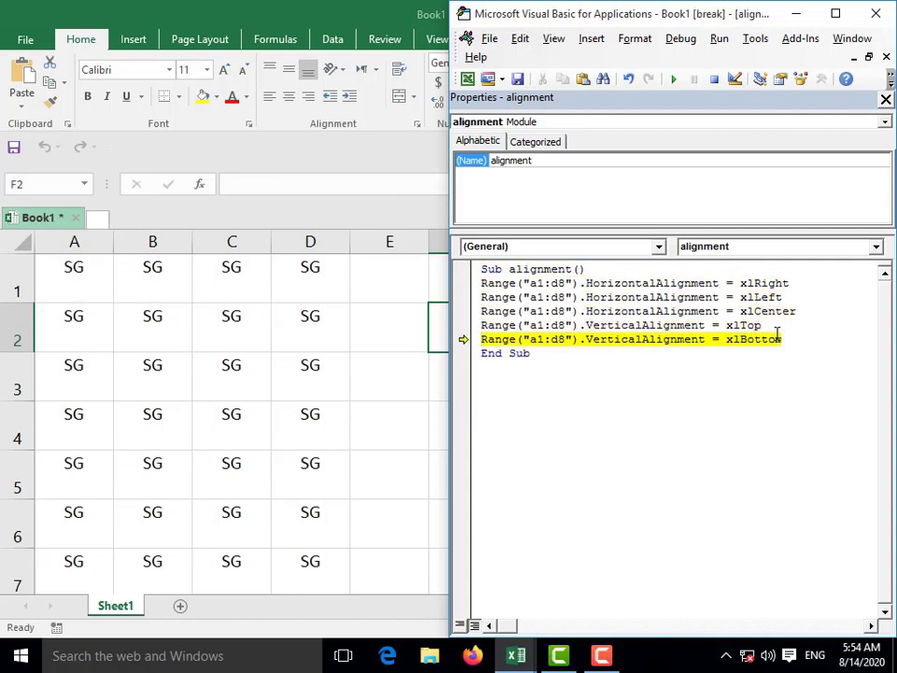
key(F8)
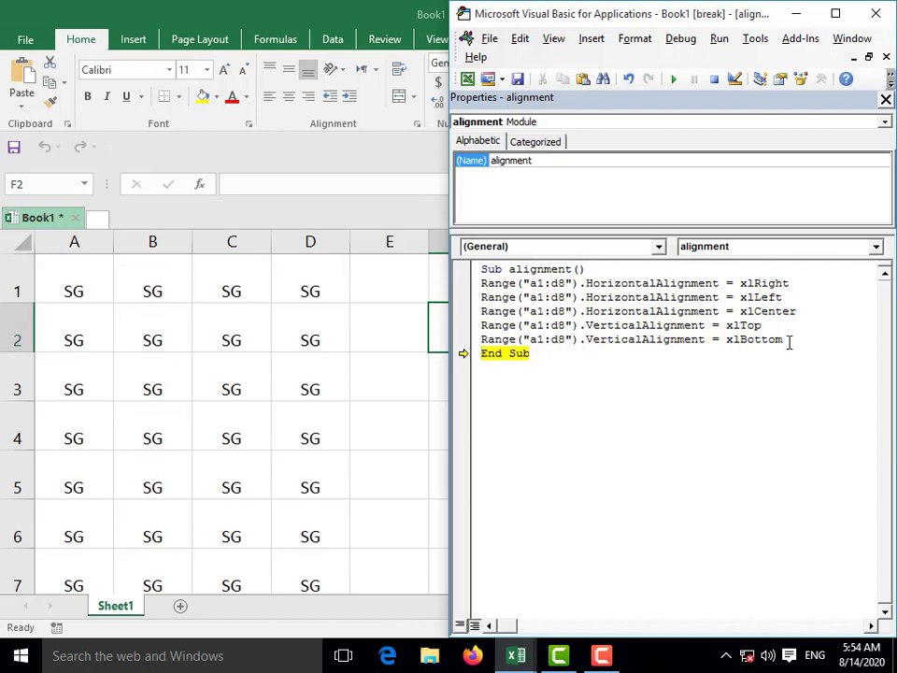
key(Return)
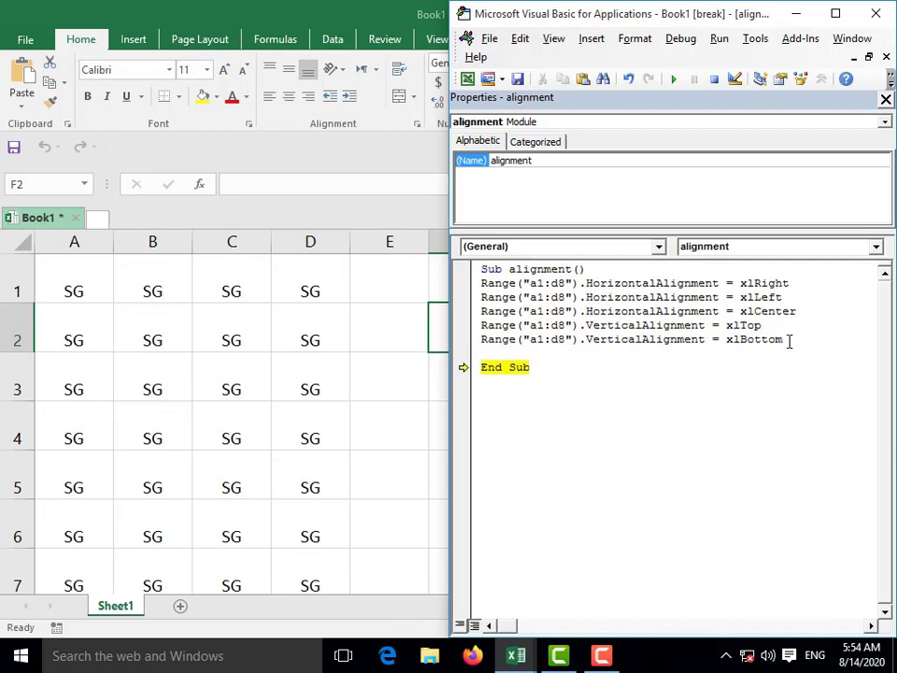
- Add a sixth line, Range("a1:d8").VerticalAlignment = xlCenter, then step through the macro again
text(Range("a1:d8").VerticalAlignment = xlTop)
key(BackSpace)
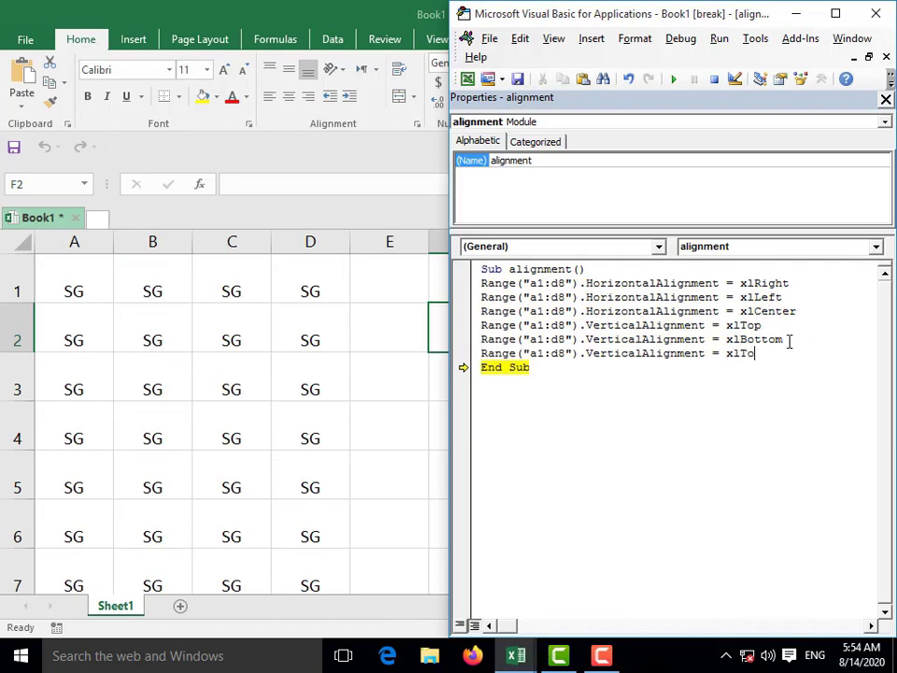
key(BackSpace)
key(BackSpace)
text(cent)
text(er)
key(F8)
key(F8)
key(F8)
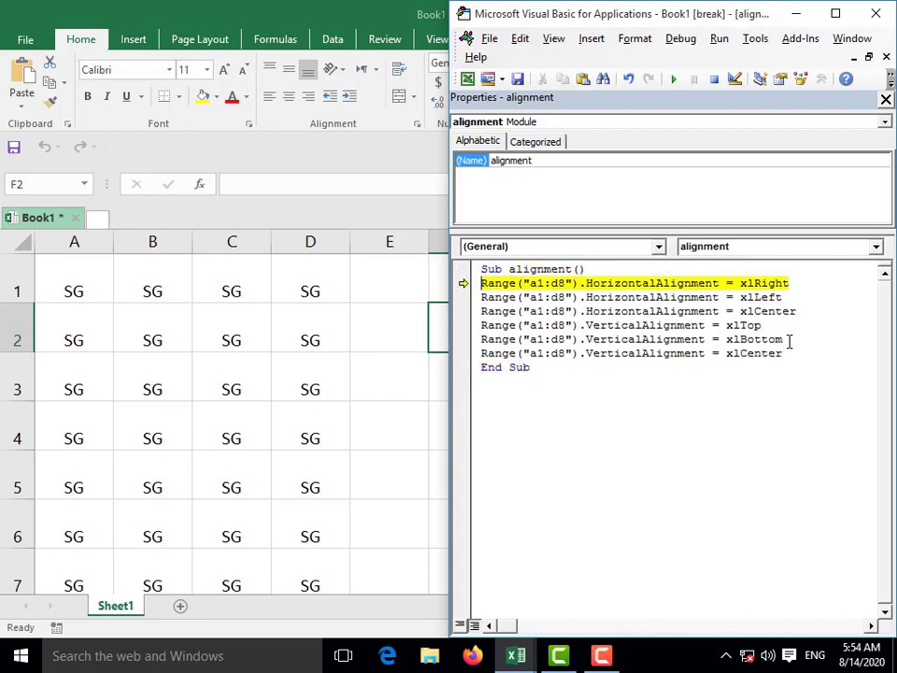
key(F8)
key(F8)
key(F8)
key(F8)
key(F8)
key(F8)
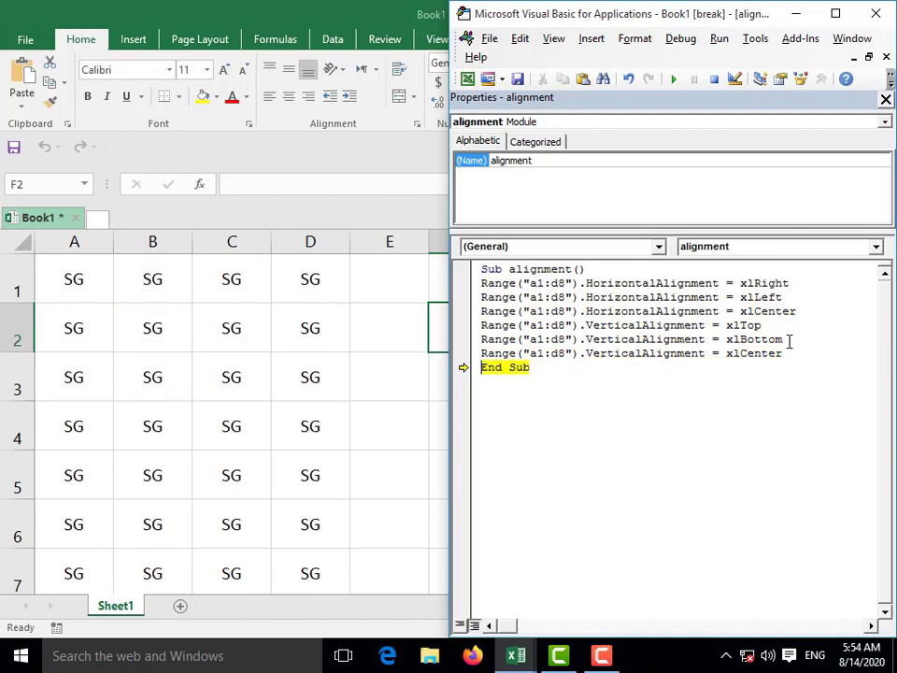